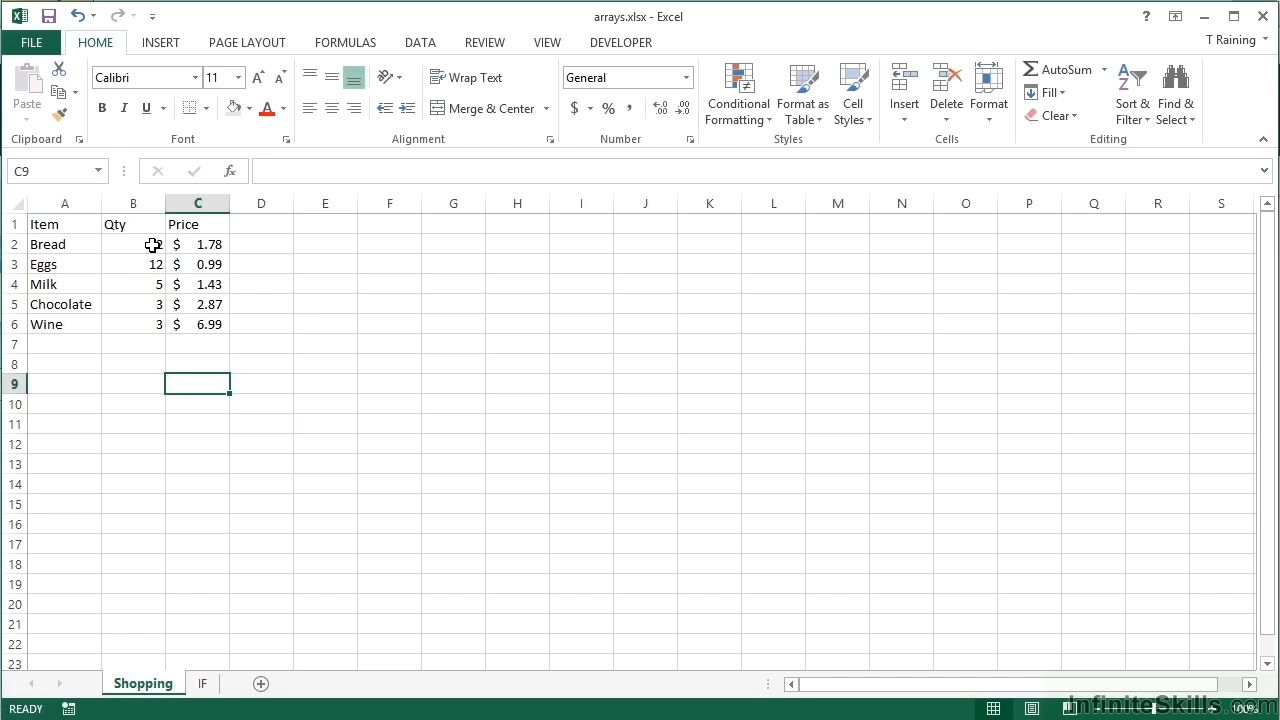
- Enter =B2*C2 in D2 and copy the formula down through D6
click(240, 246)
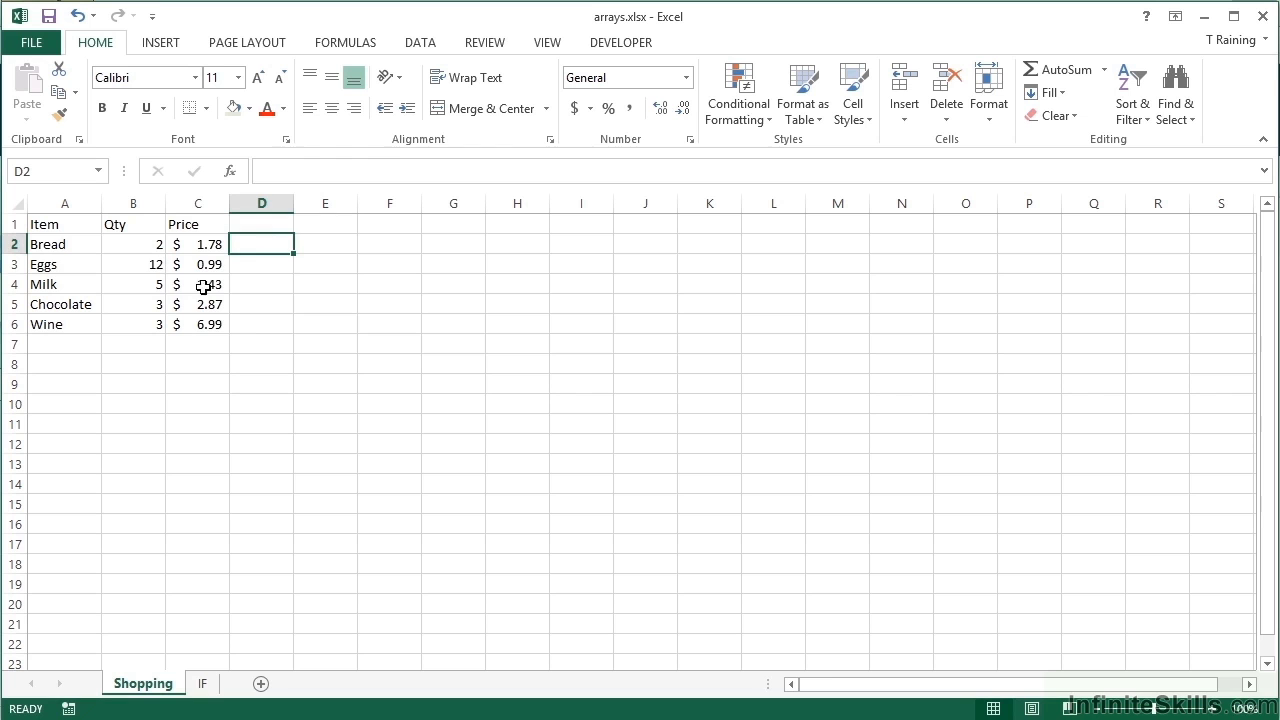
click(254, 345)
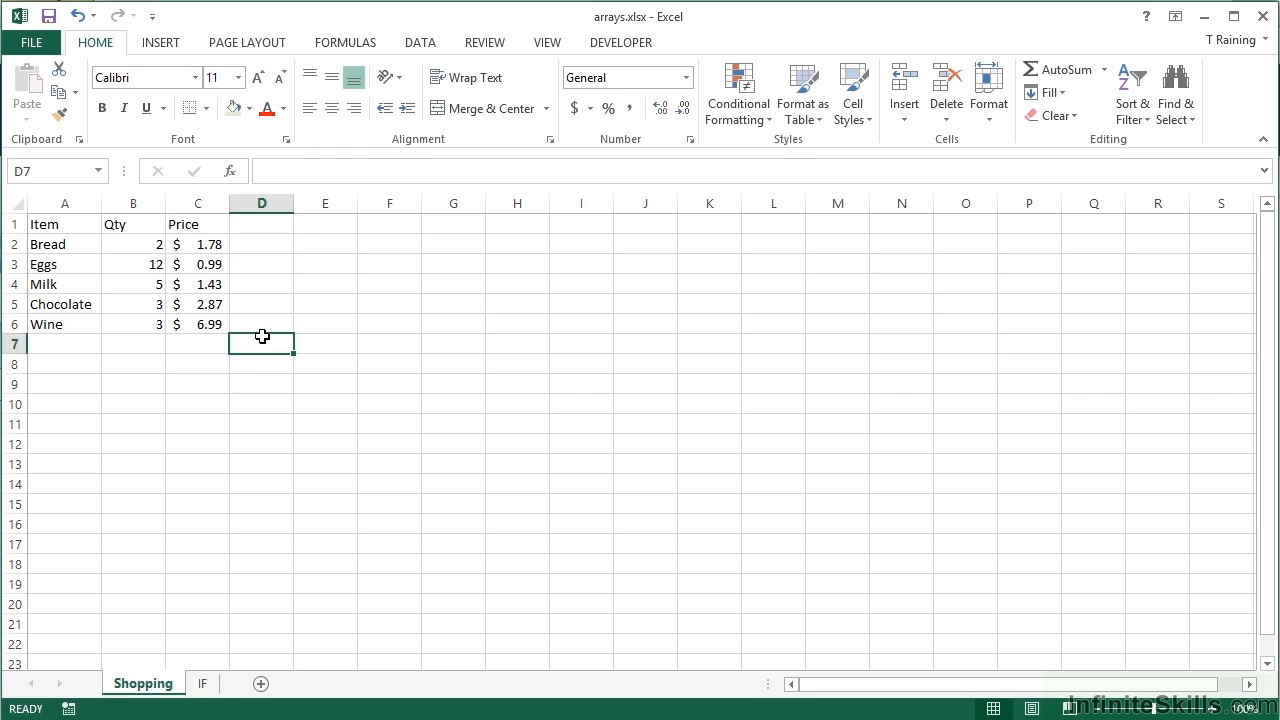
click(257, 243)
text(=)
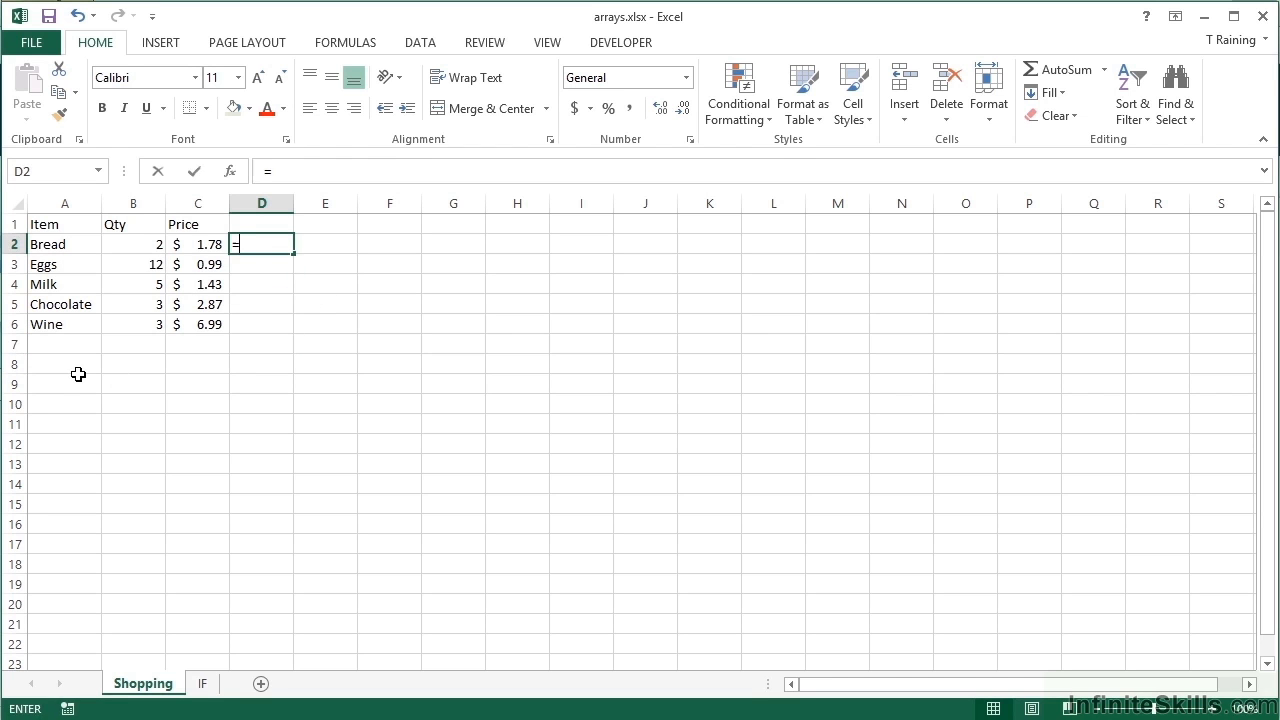
key(Left)
key(Left)
text(*)
key(Left)
key(ctrl+Return)
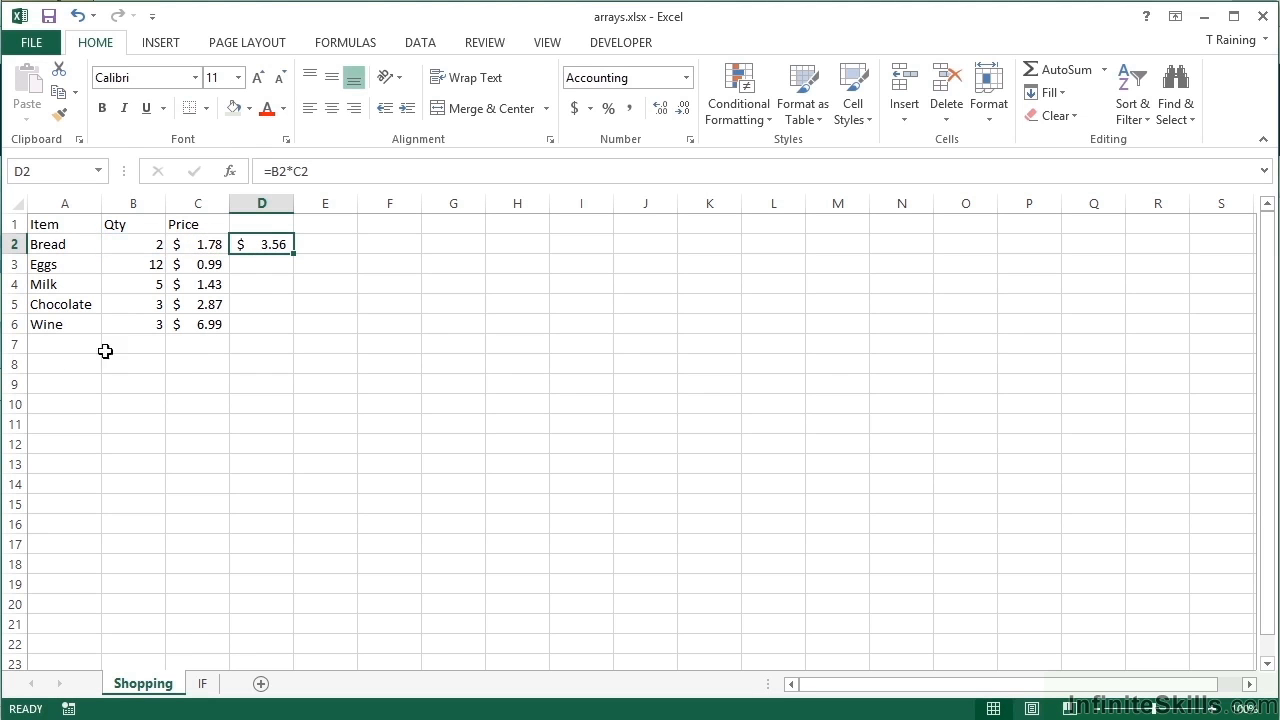
drag(291, 254, 291, 332)
- Total D2:D6 in cell D7 with AutoSum
click(258, 350)
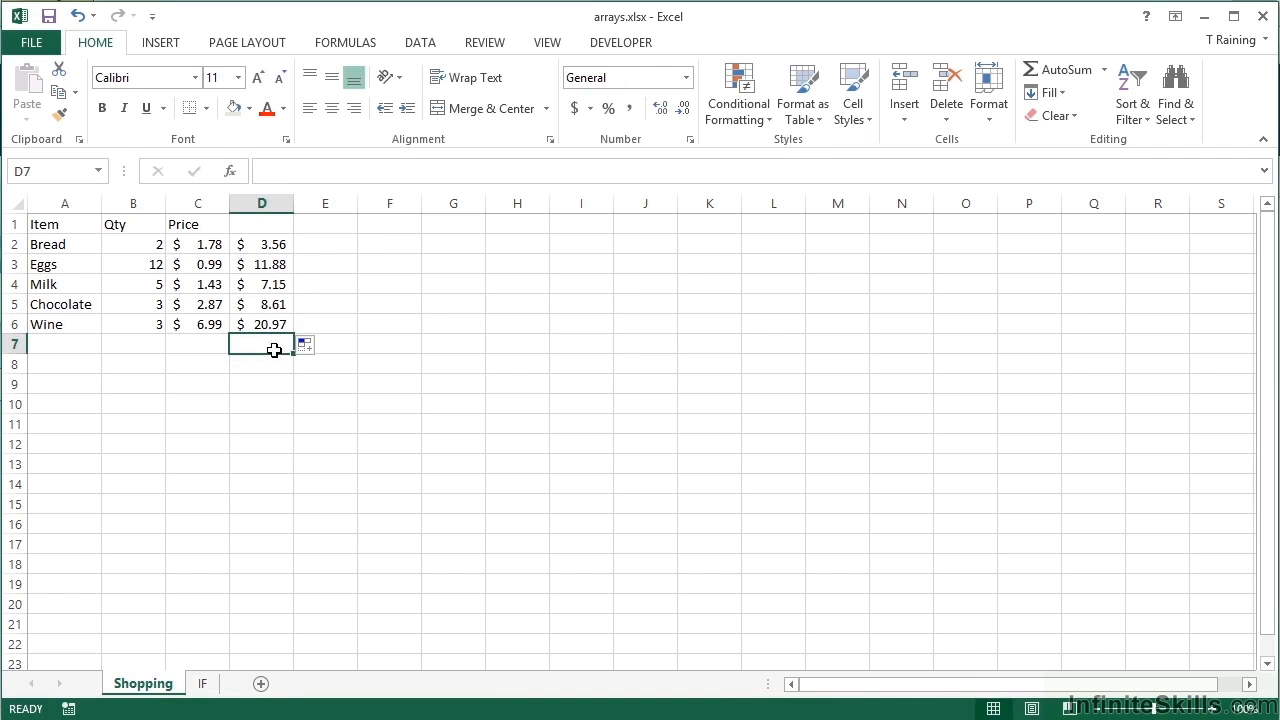
click(1060, 70)
key(Return)
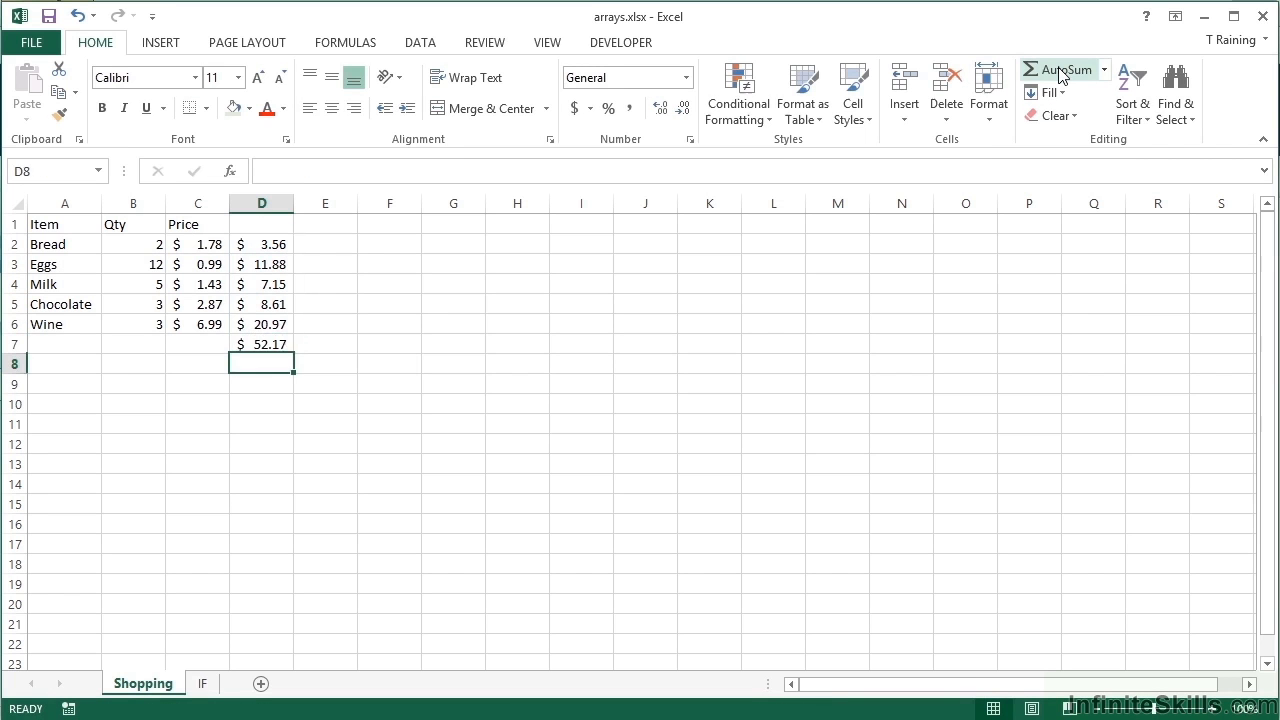
key(Up)
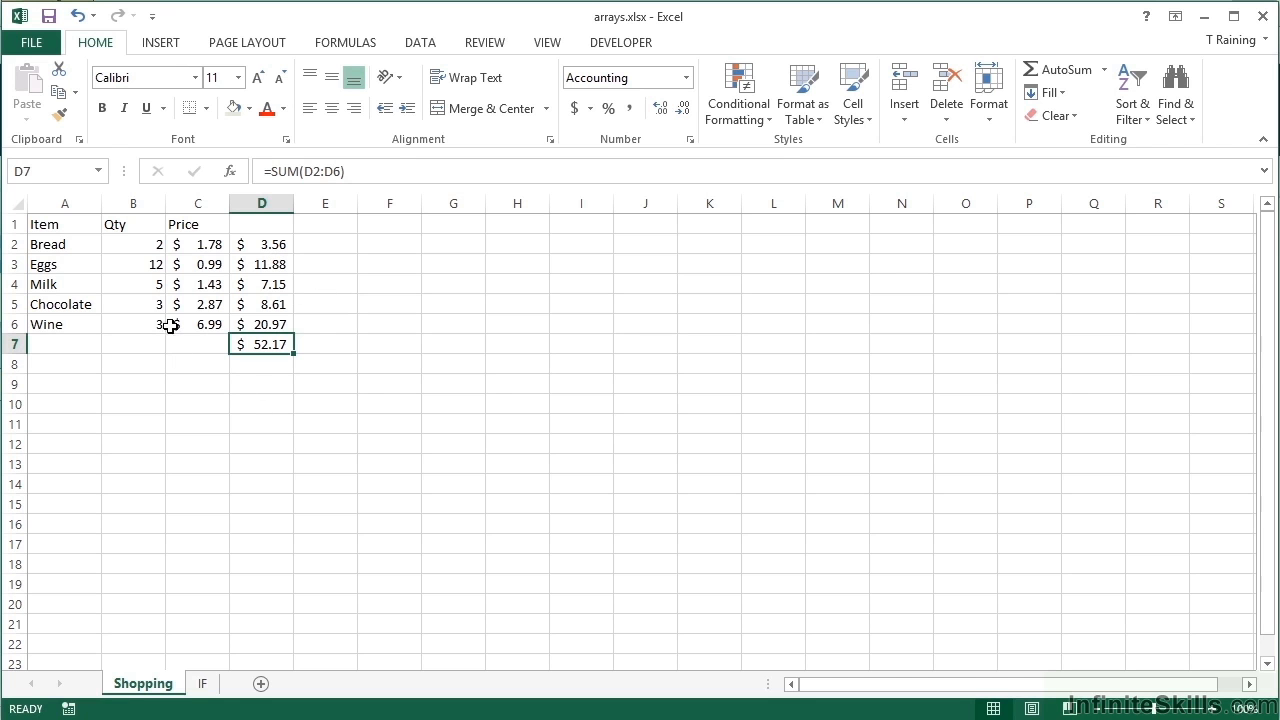
- Enter the label "Shopping Total" in C10 and right-align it
drag(137, 246, 143, 322)
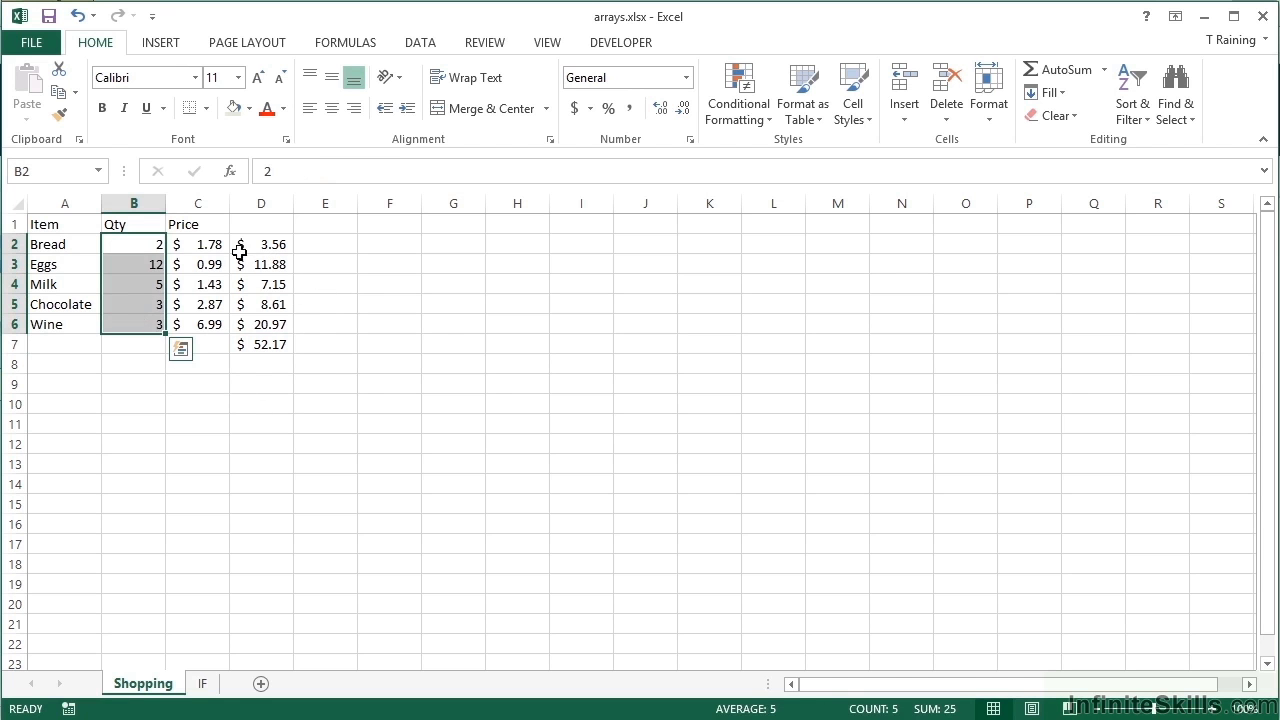
drag(189, 249, 200, 325)
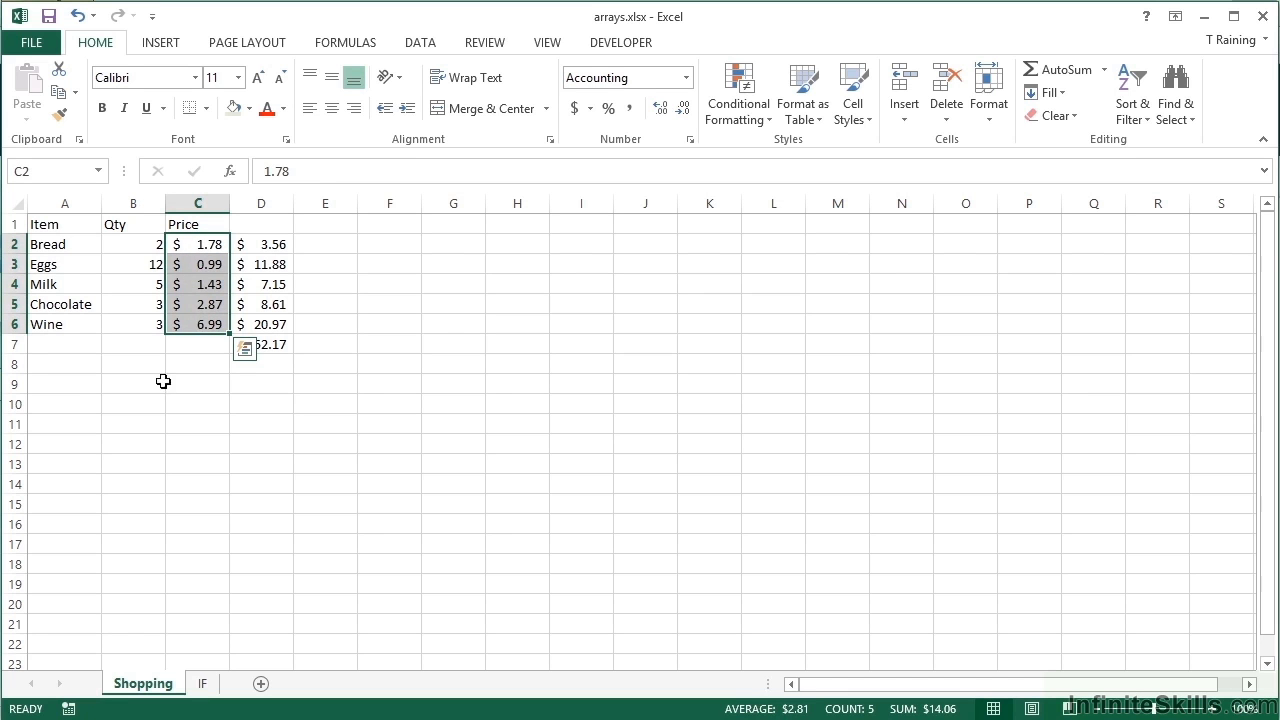
click(197, 403)
text(S)
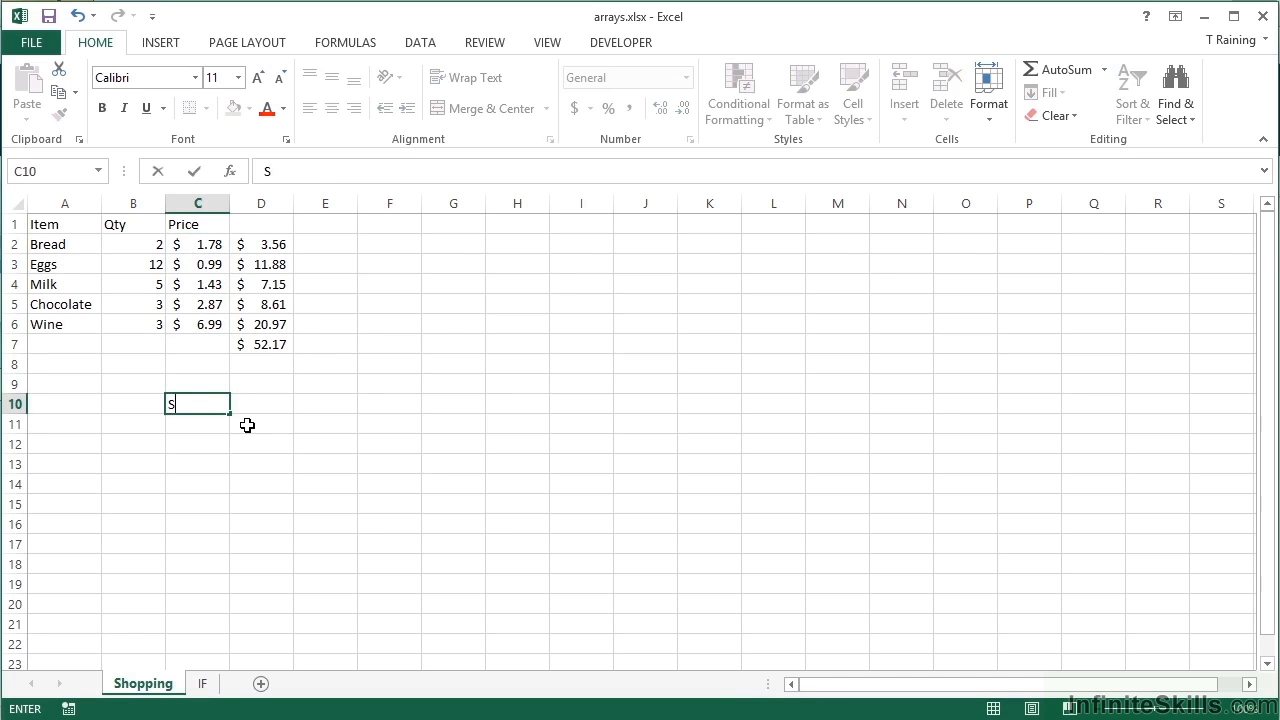
text(hopping Total)
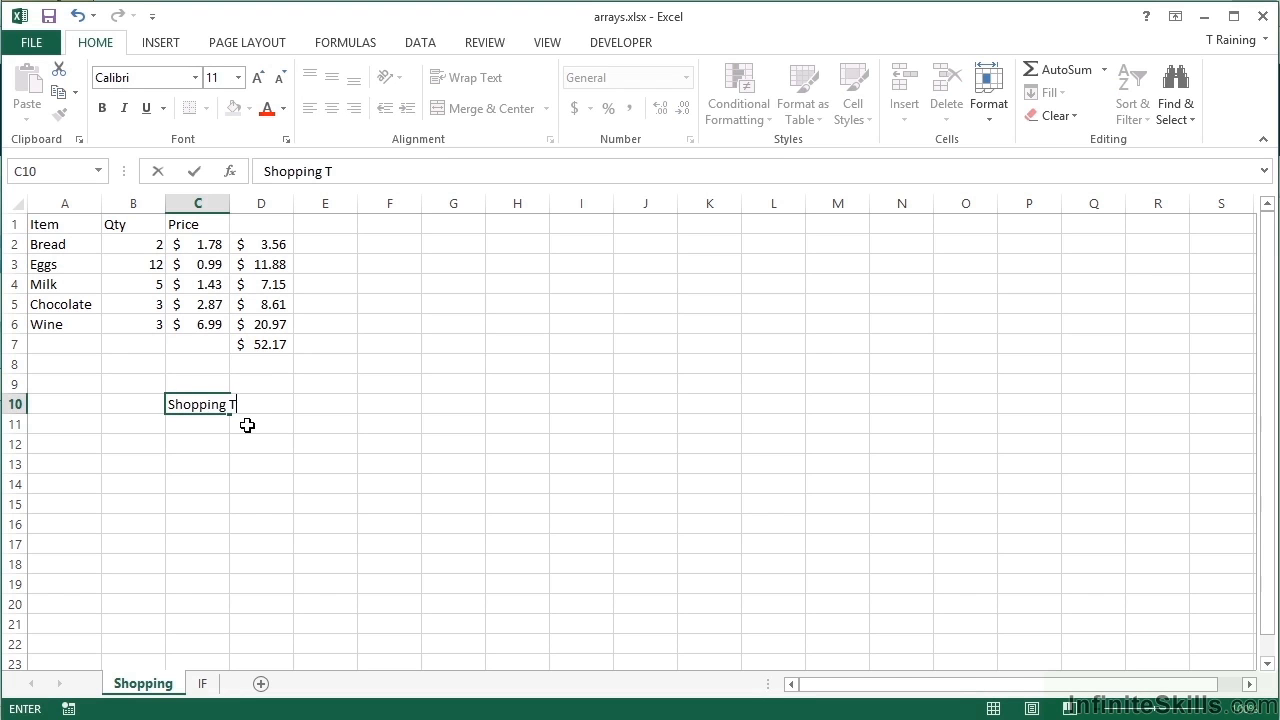
key(Tab)
key(Left)
click(354, 108)
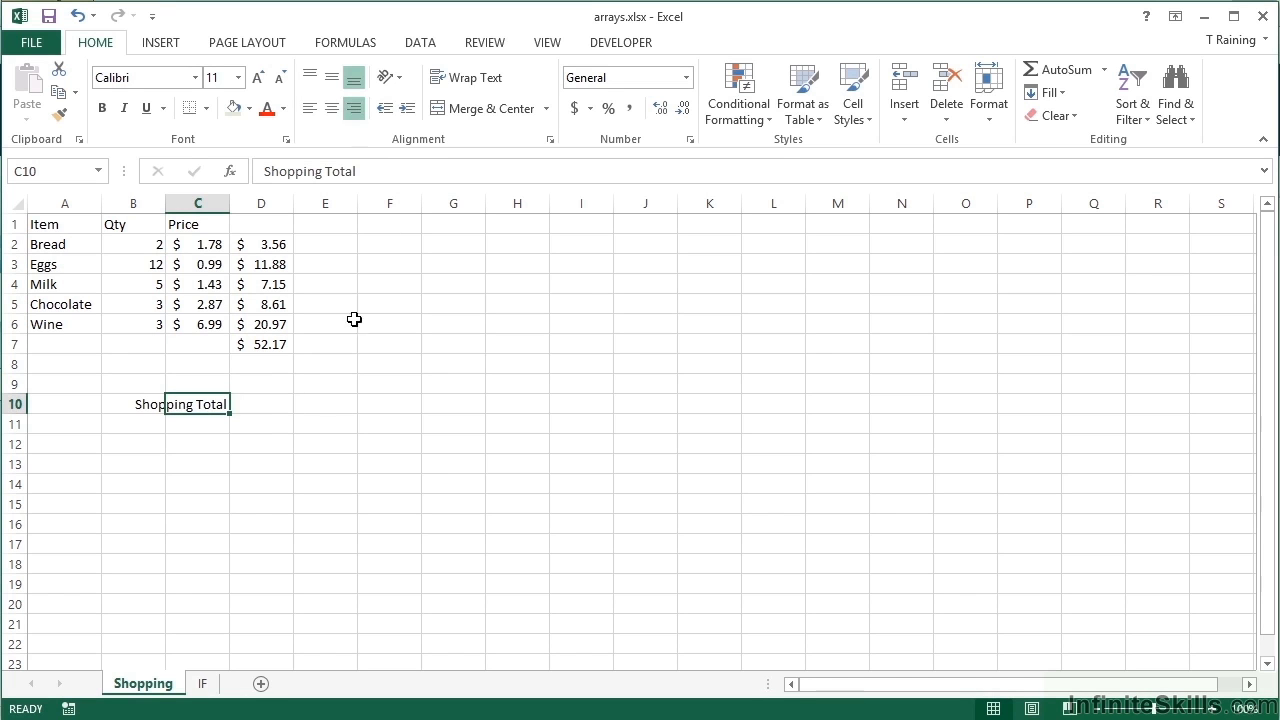
- Enter a formula in D10 that multiplies the quantities B2:B6 by the prices C2:C6
click(266, 400)
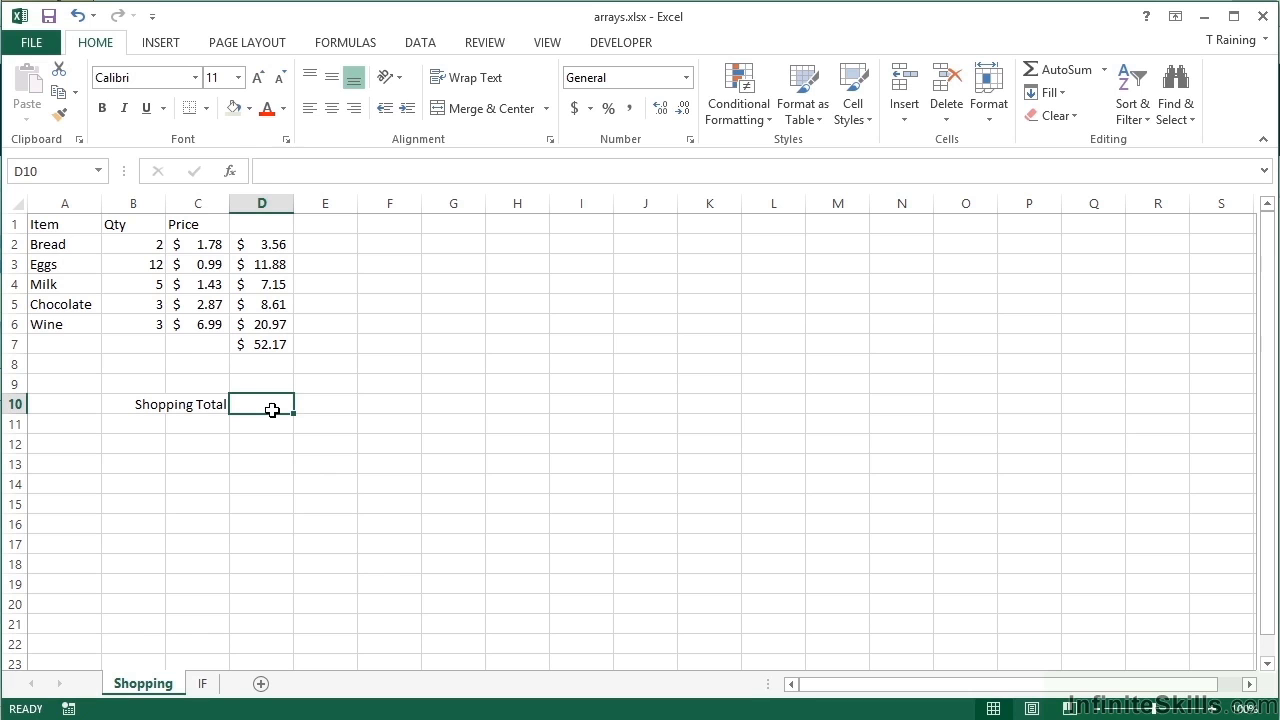
text(=()
drag(143, 244, 145, 321)
text())
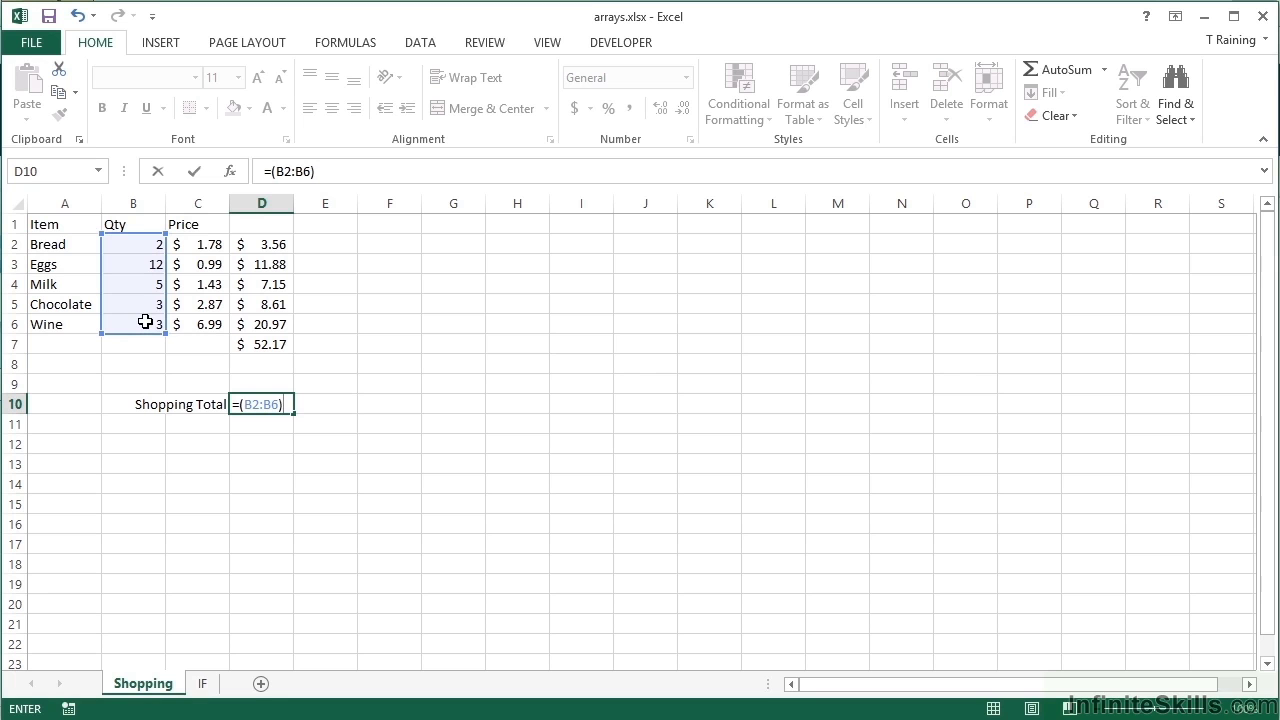
text(*)
drag(196, 247, 210, 320)
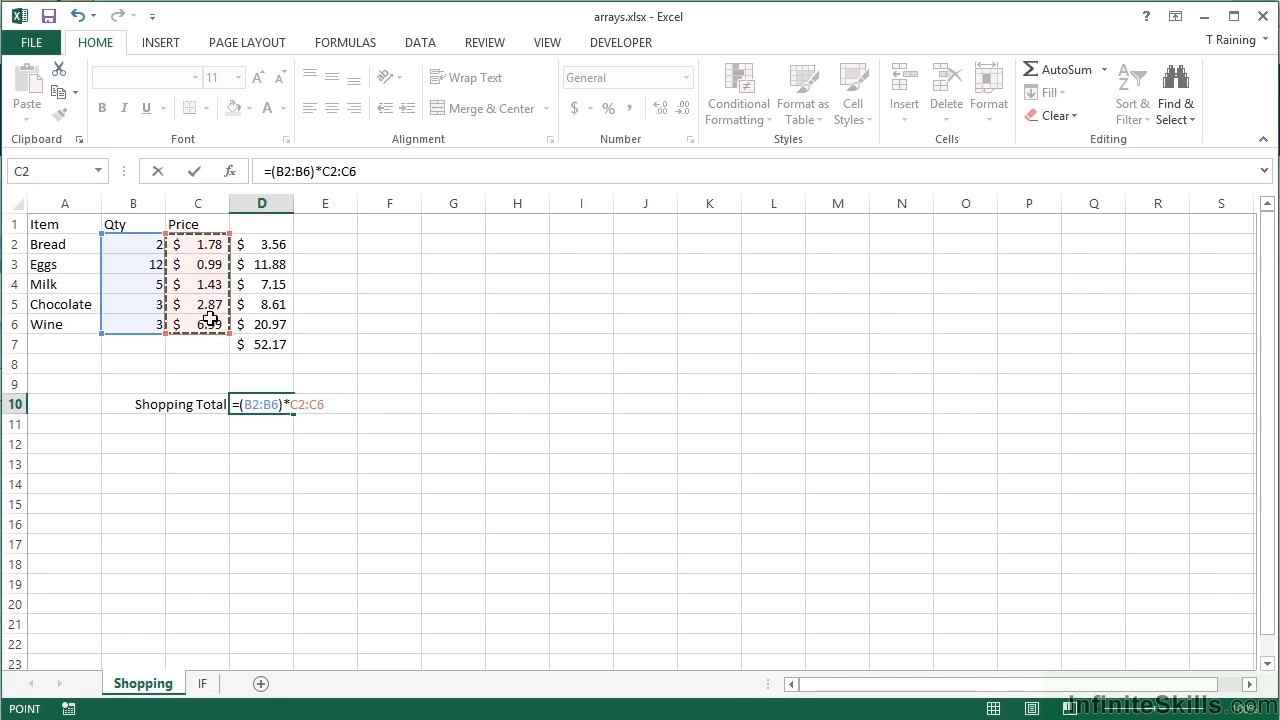
text())
key(Return)
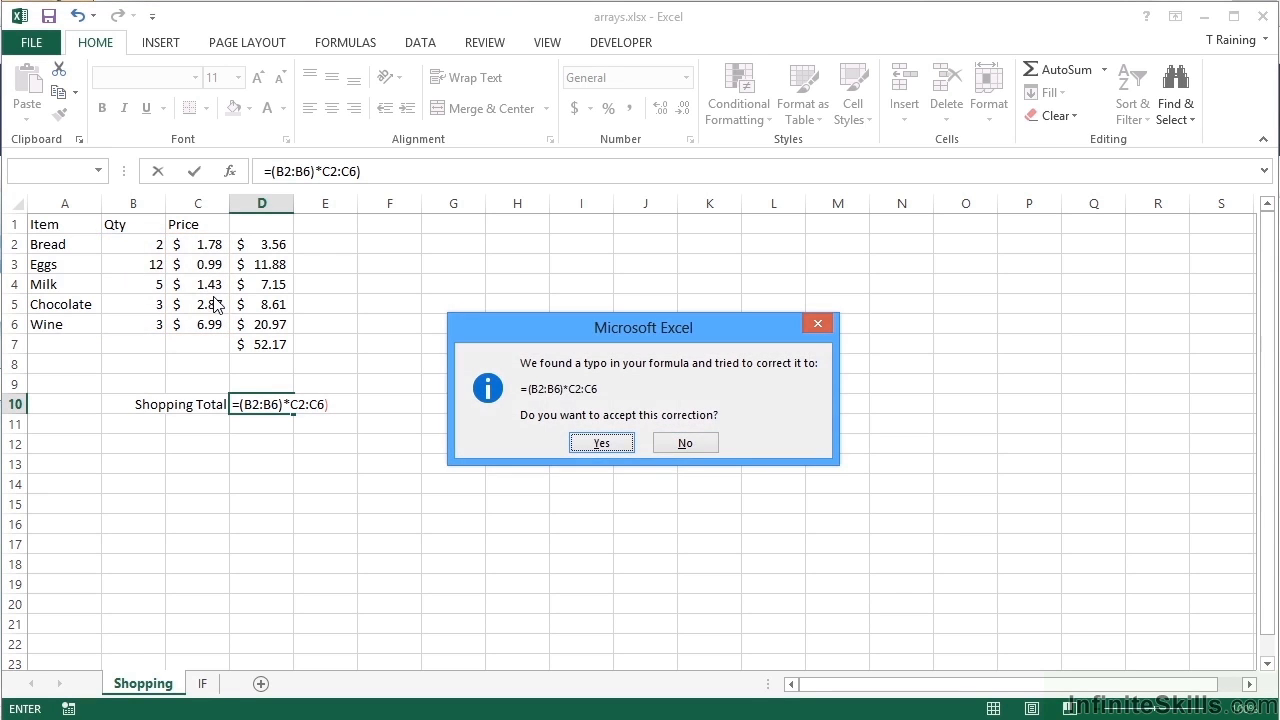
- Decline the suggested correction and complete the D10 formula as =(B2:B6)*(C2:C6)
click(700, 453)
click(610, 482)
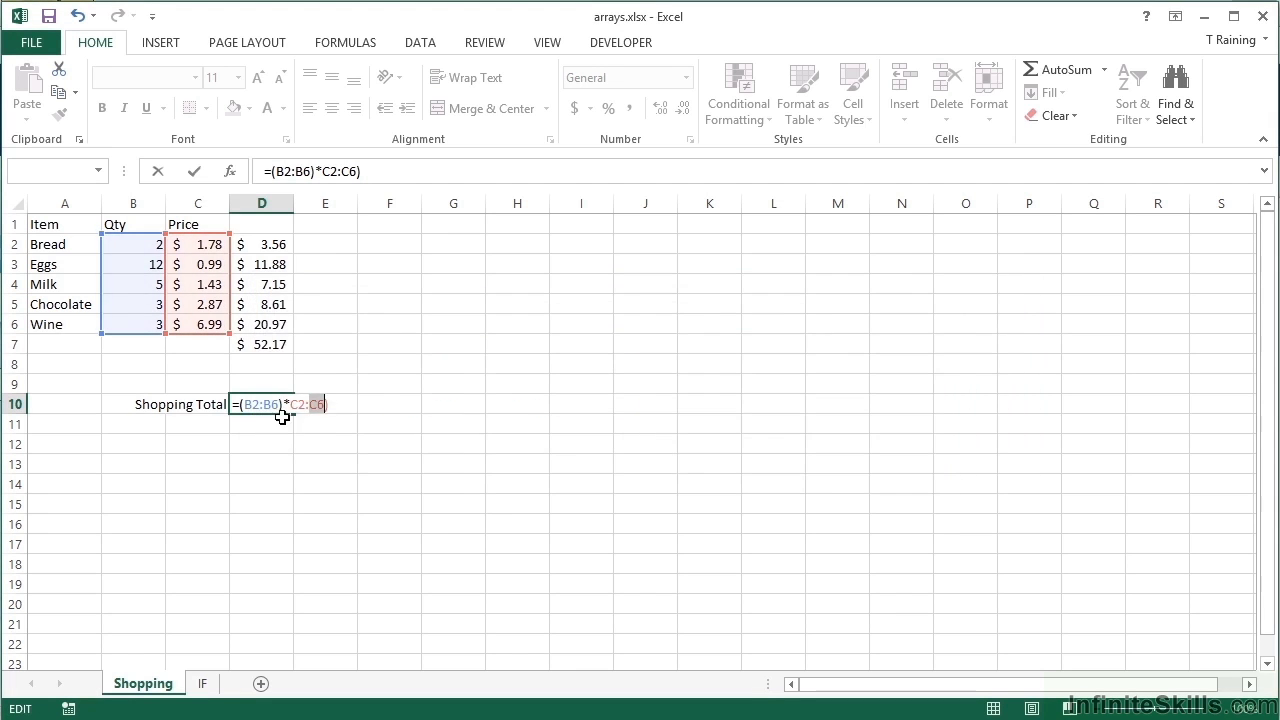
key(Right)
text(()
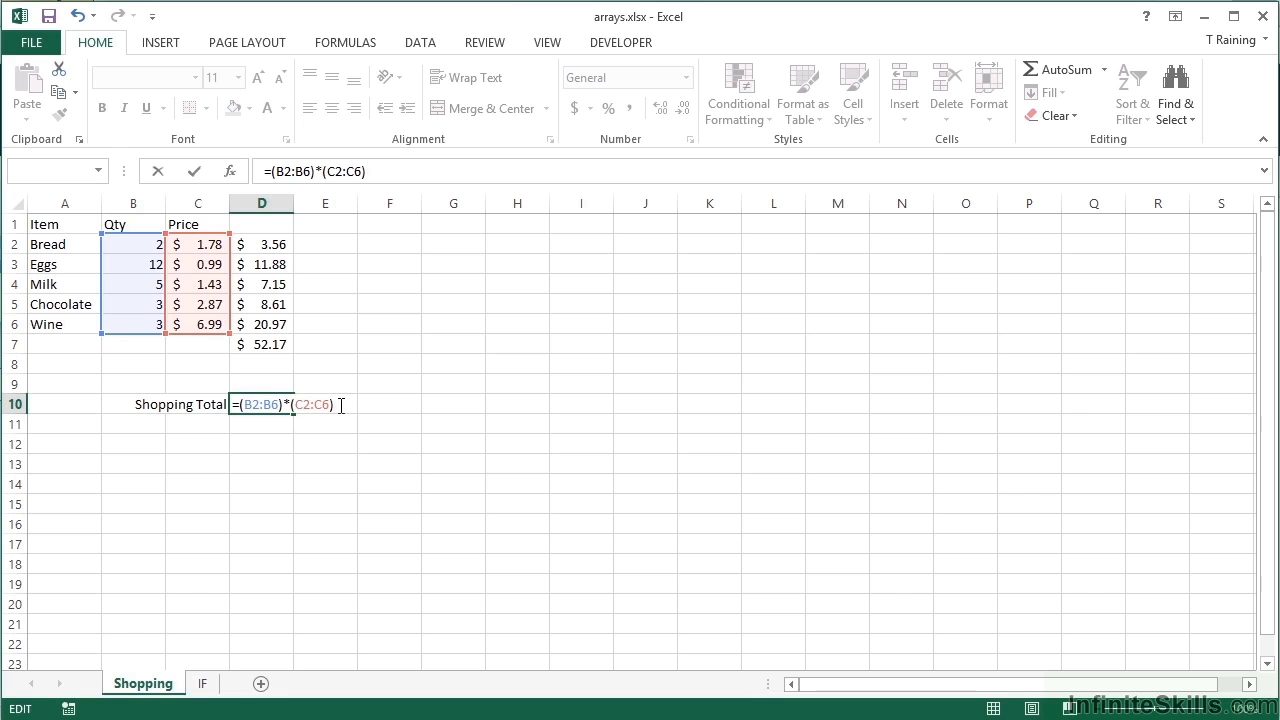
key(Return)
key(Up)
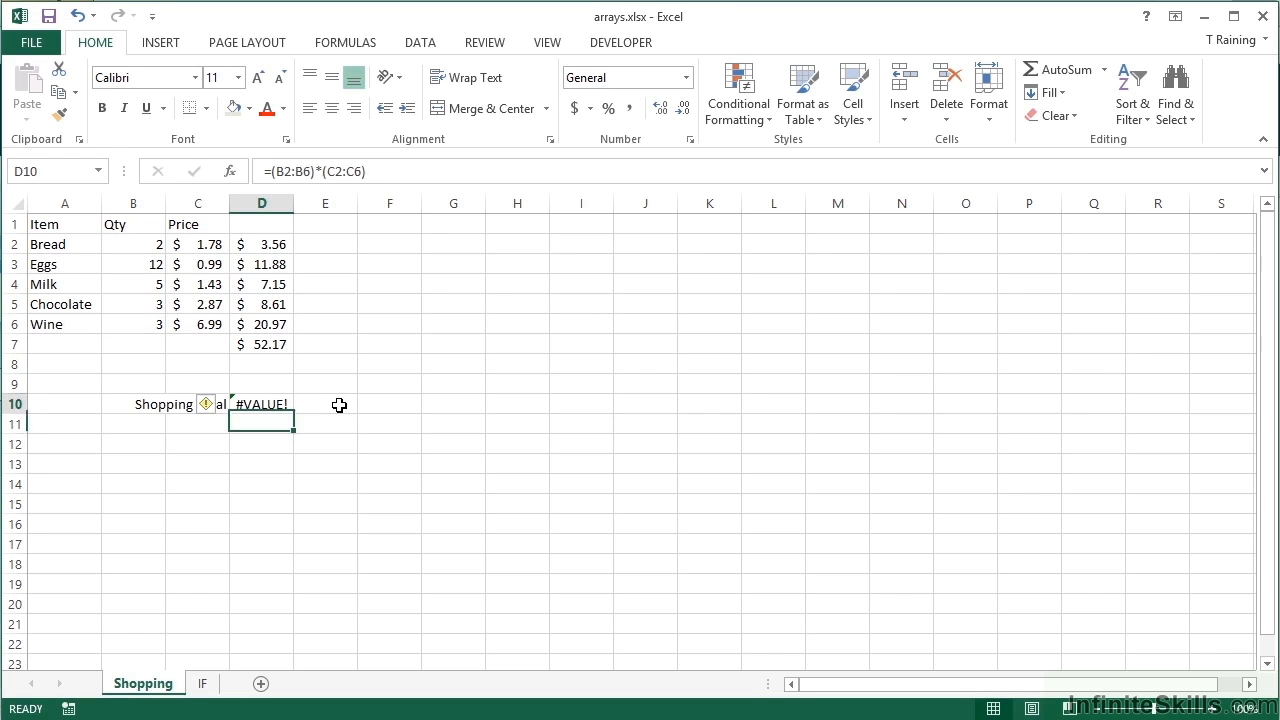
- Wrap the D10 formula in SUM so it reads =SUM((B2:B6)*(C2:C6))
double_click(278, 404)
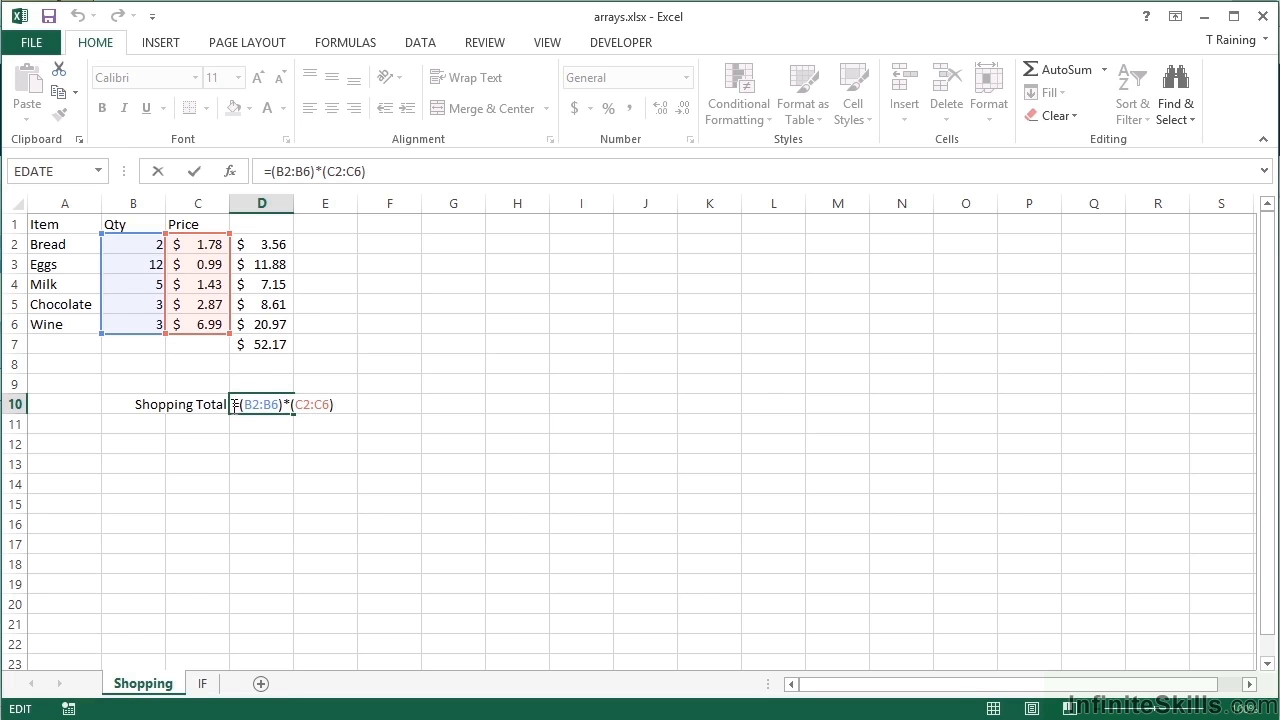
drag(241, 404, 256, 401)
text(sum()
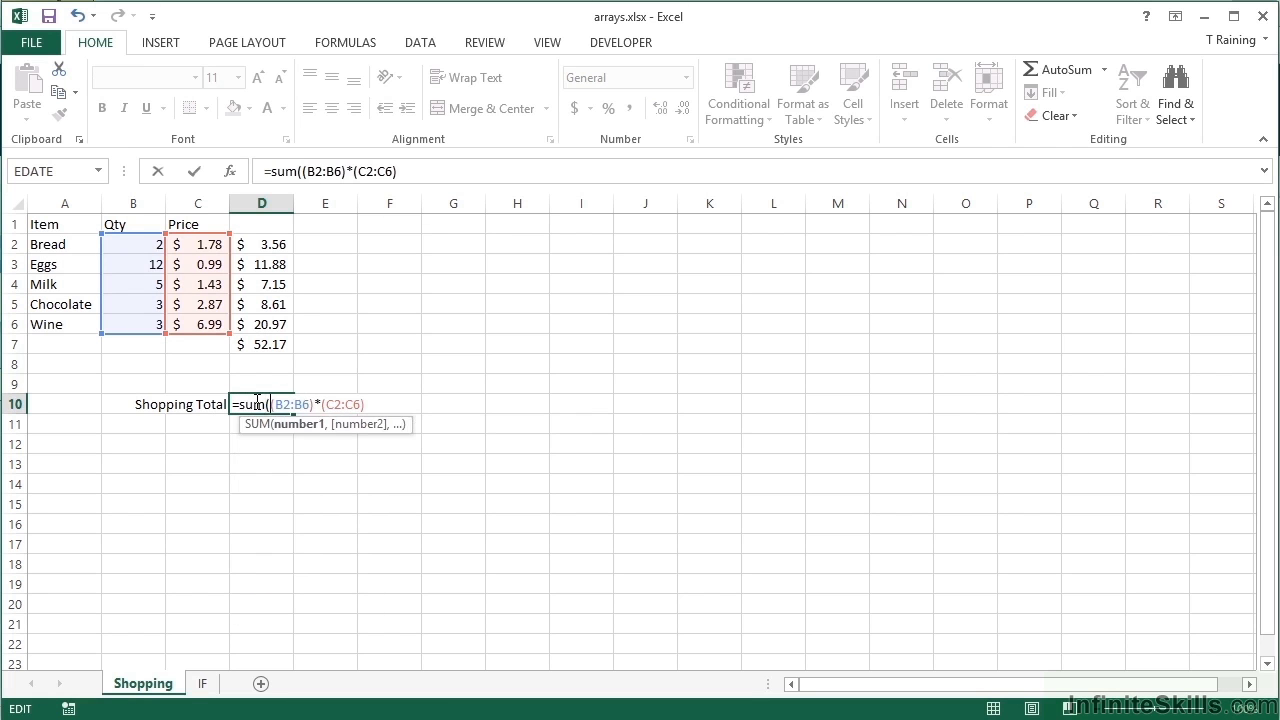
text())
key(Return)
key(Up)
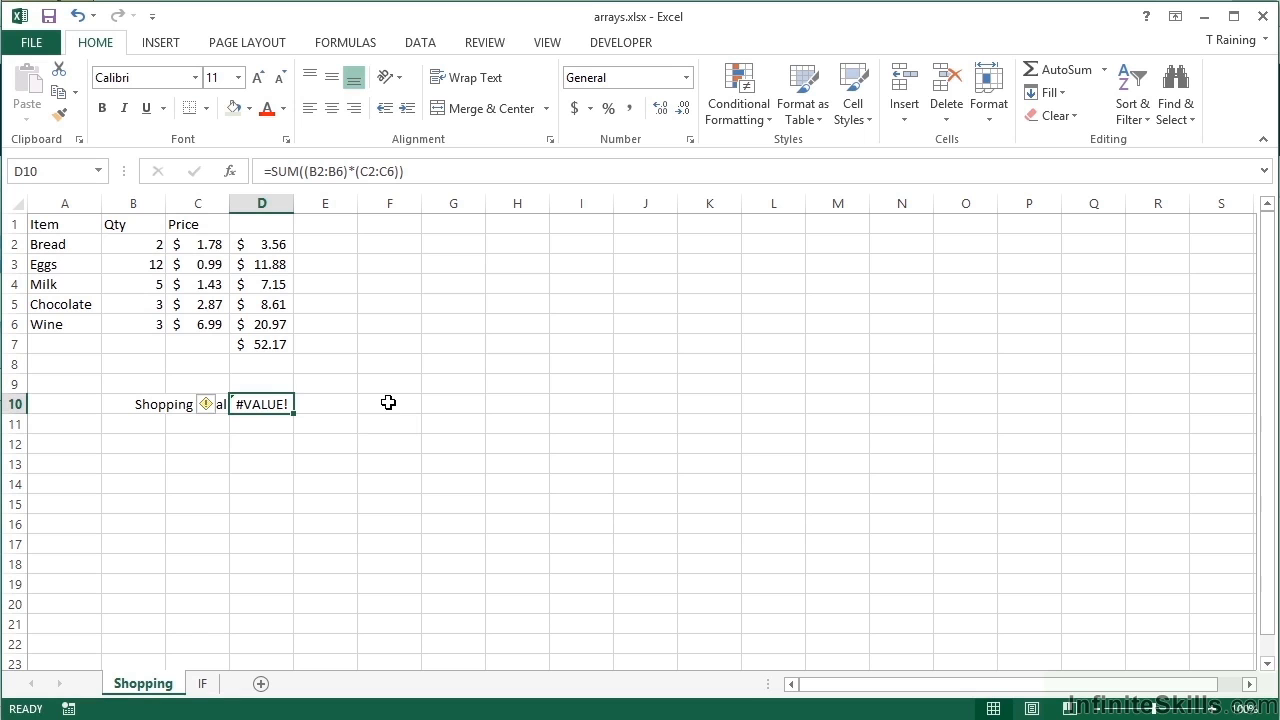
- Re-enter the SUM formula in D10 as an array formula, keeping the ranges B2:B6 and C2:C6
double_click(265, 405)
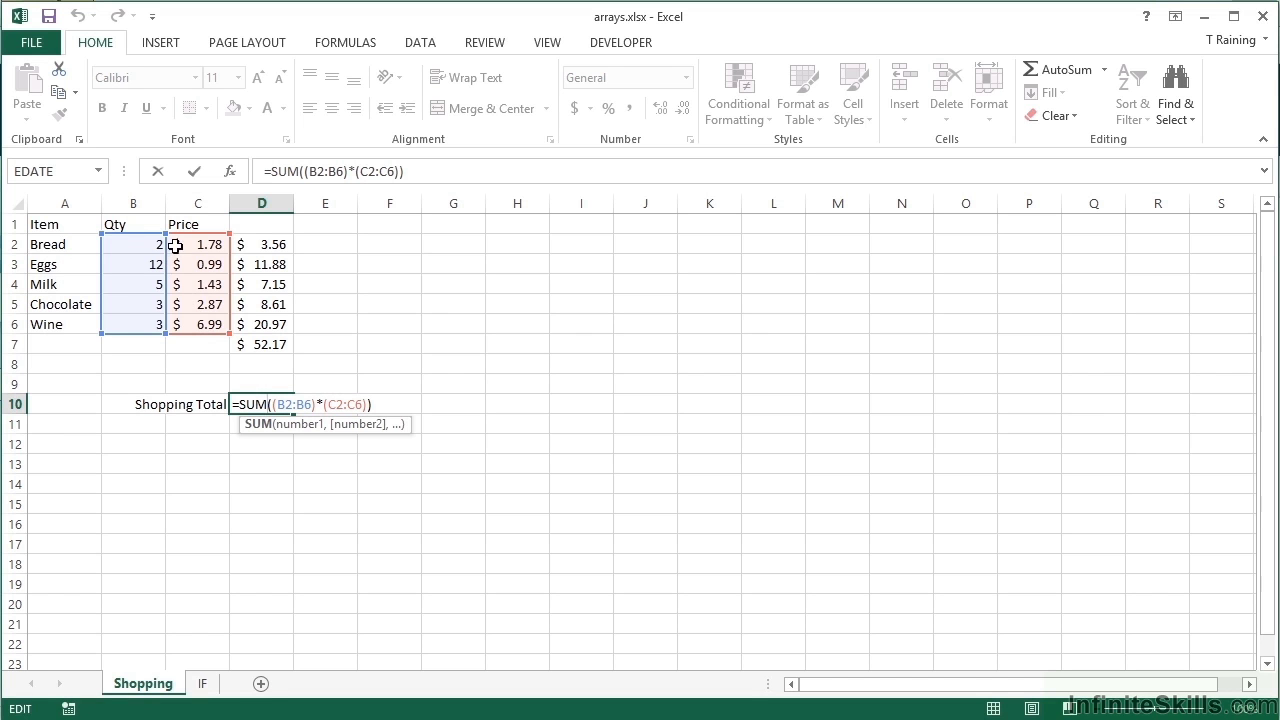
drag(202, 334, 204, 353)
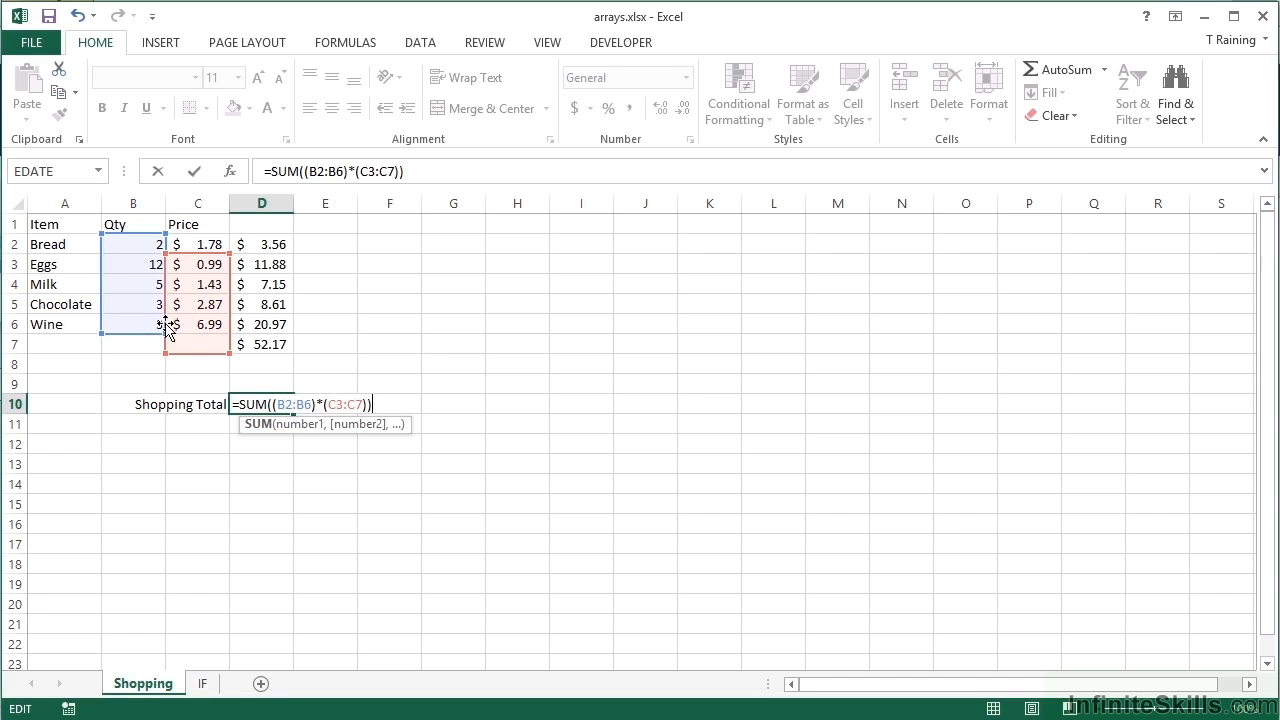
mouse_move(198, 254)
mouse_down()
mouse_move(200, 234)
mouse_move(213, 264)
mouse_up()
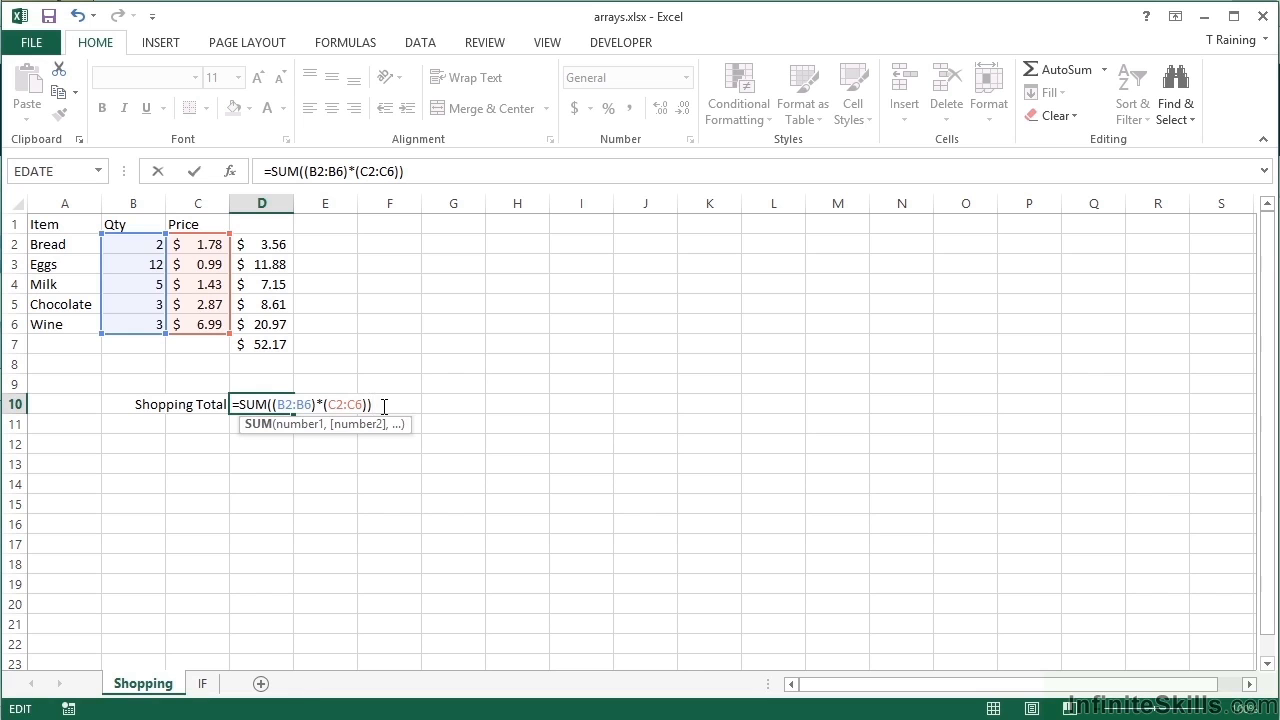
key(ctrl+shift+Return)
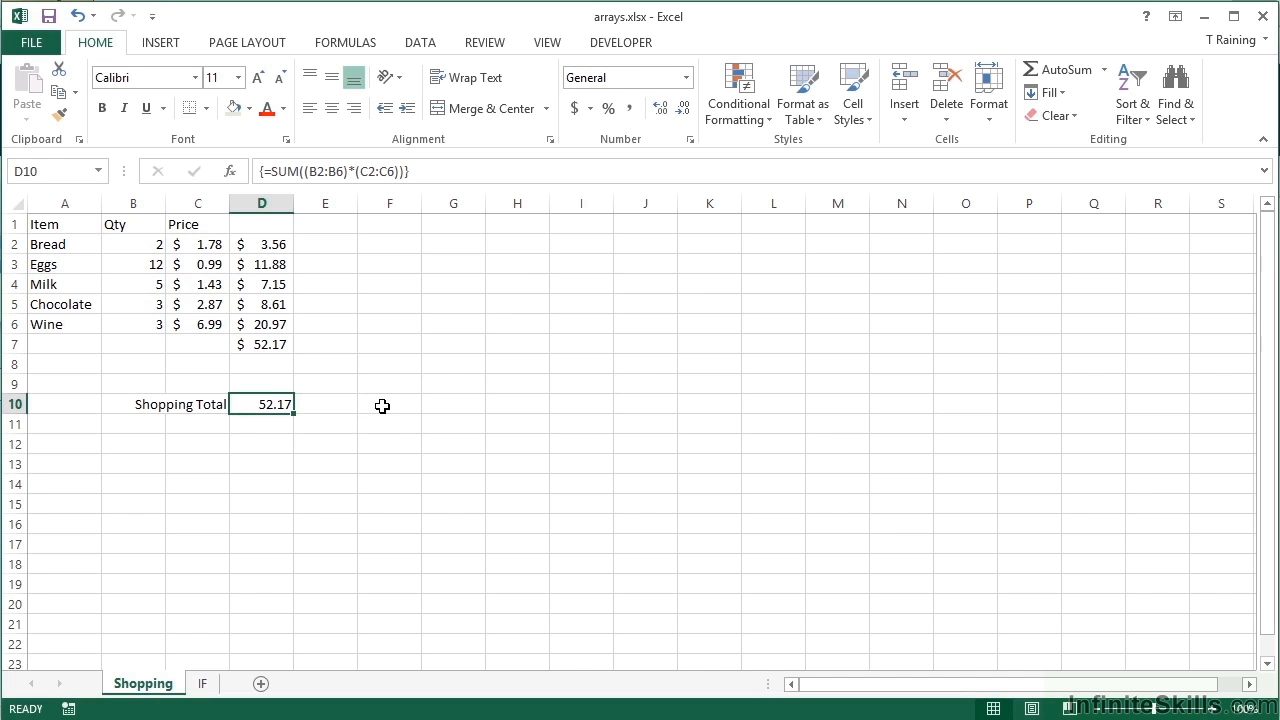
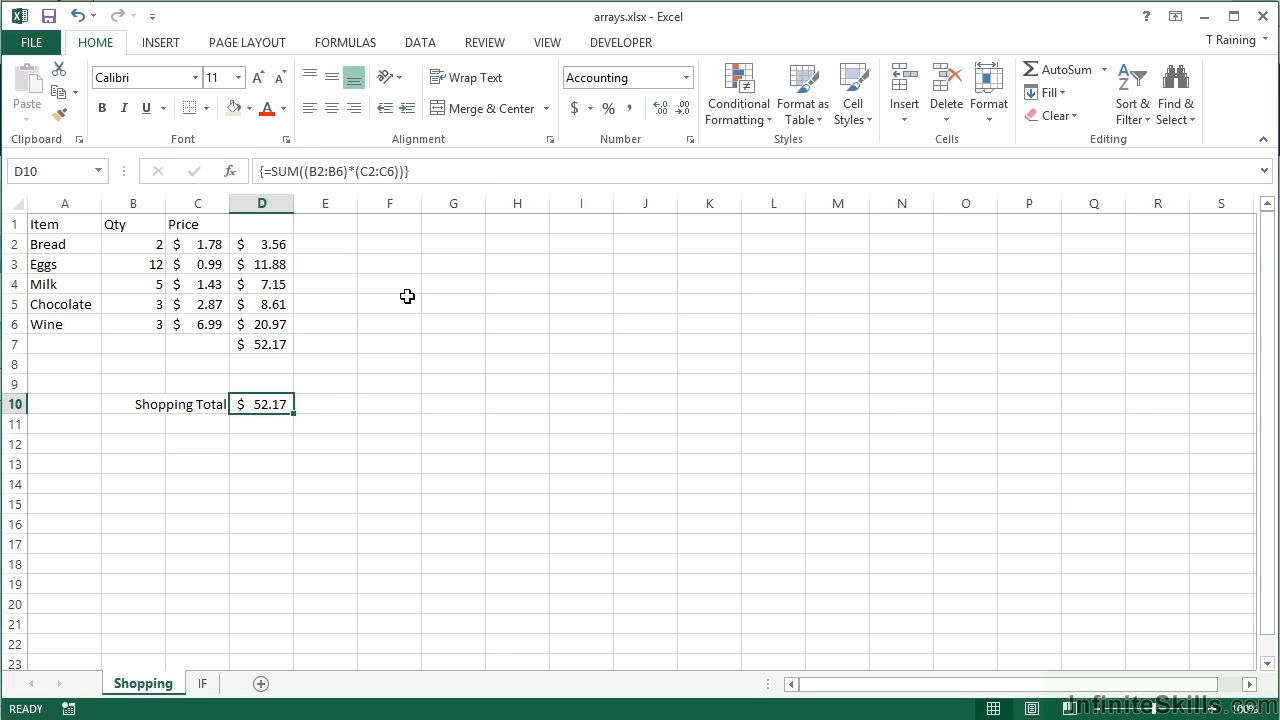
- Try to make the D10 formula an array by adding curly braces manually: {=SUM((B2:B6)*(C2:C6))}
double_click(287, 406)
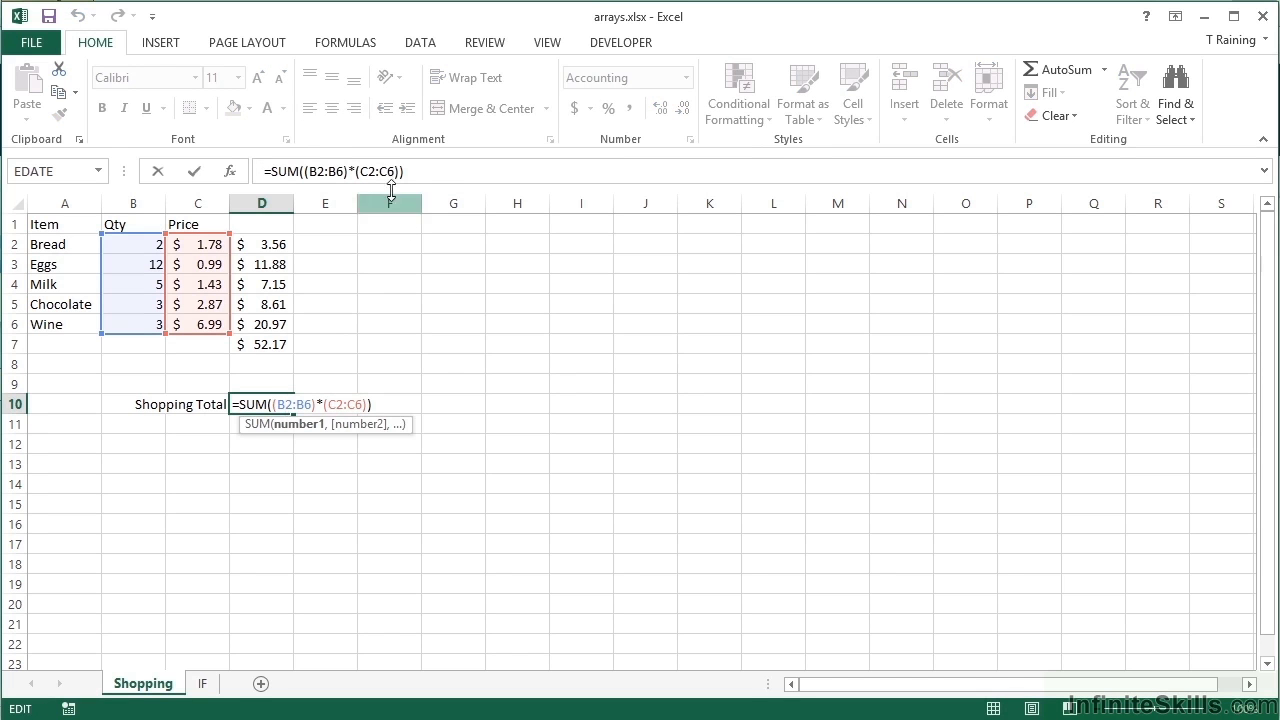
click(427, 170)
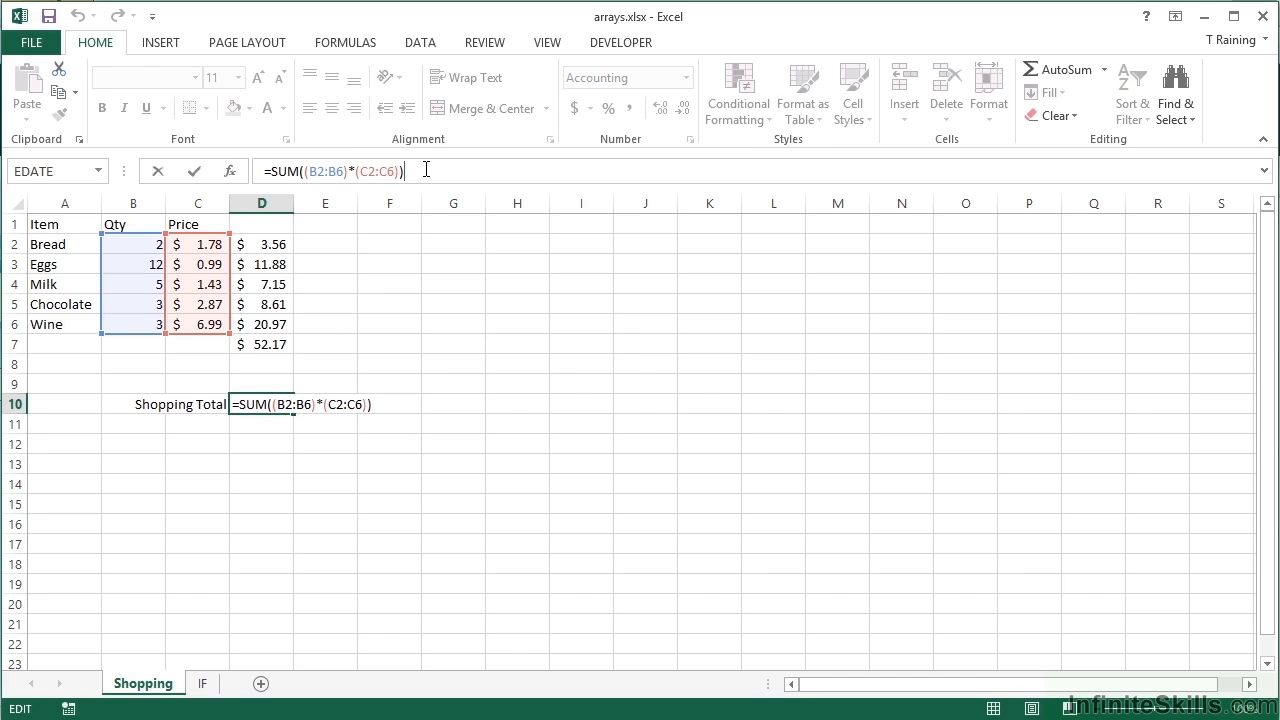
text(})
click(266, 171)
text({)
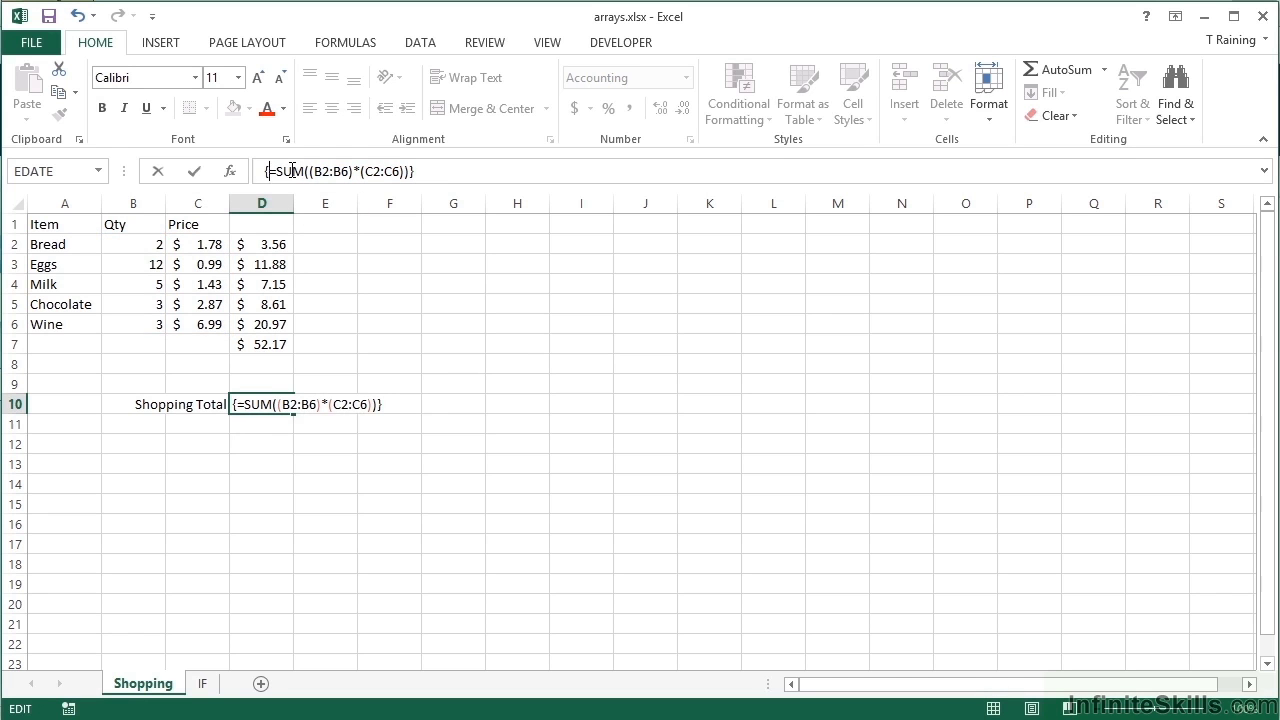
key(Return)
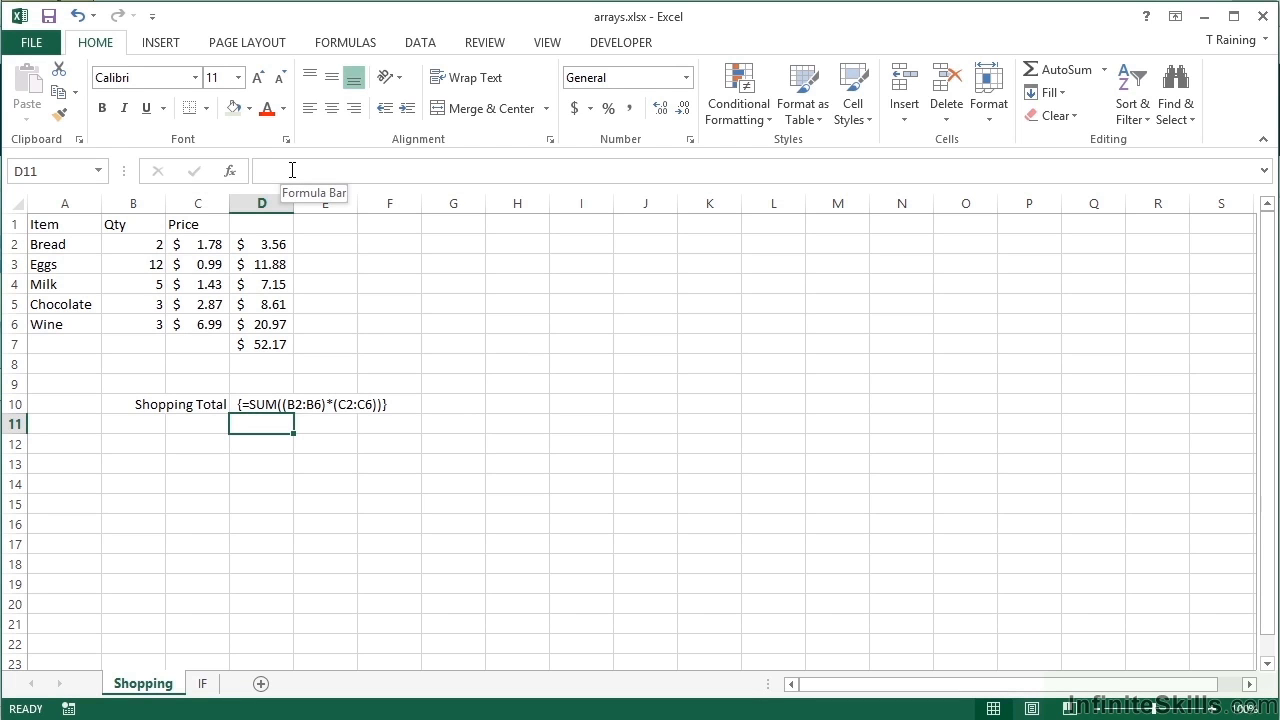
key(Up)
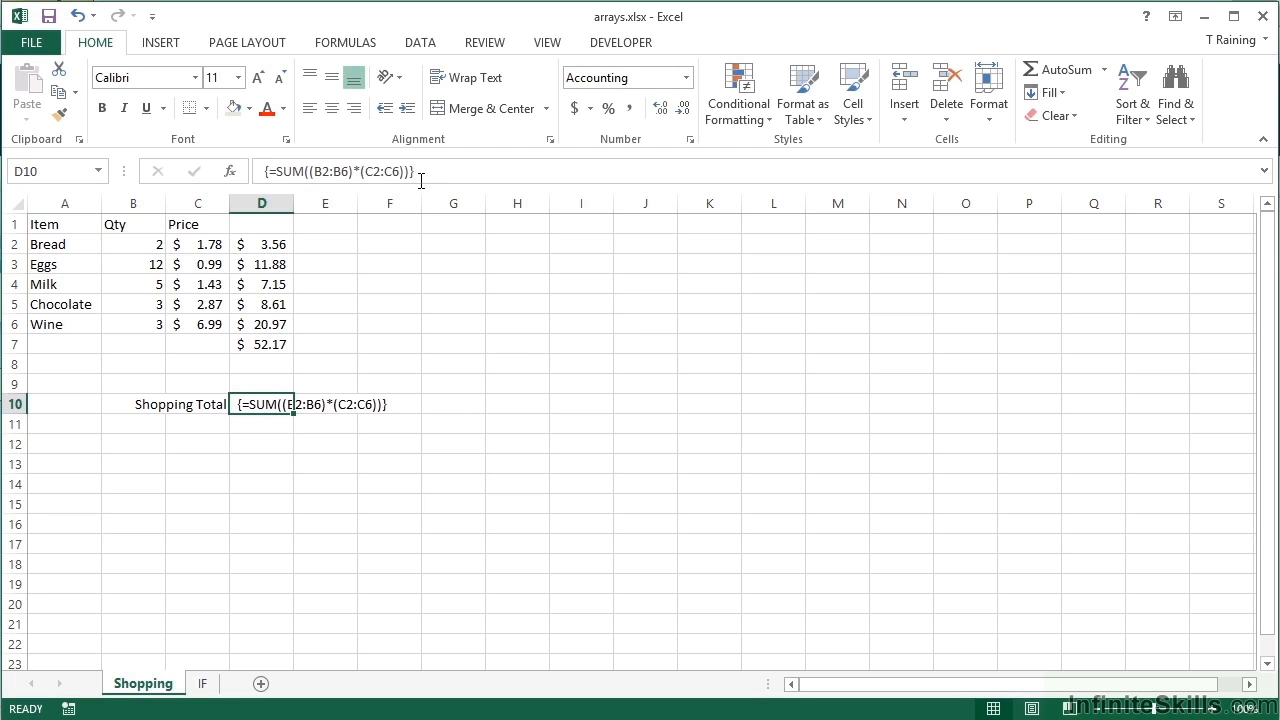
- Remove the manually added curly braces from D10 and commit =SUM((B2:B6)*(C2:C6)) as an array formula
click(420, 171)
key(BackSpace)
click(268, 171)
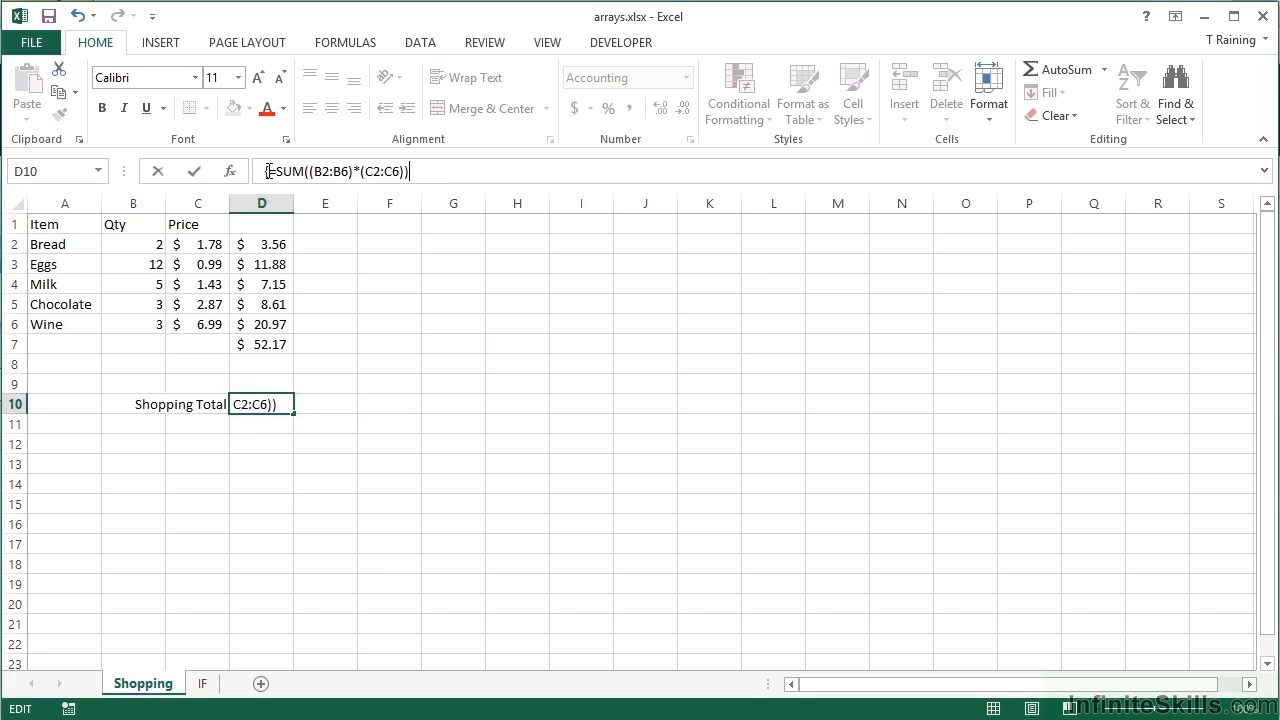
key(BackSpace)
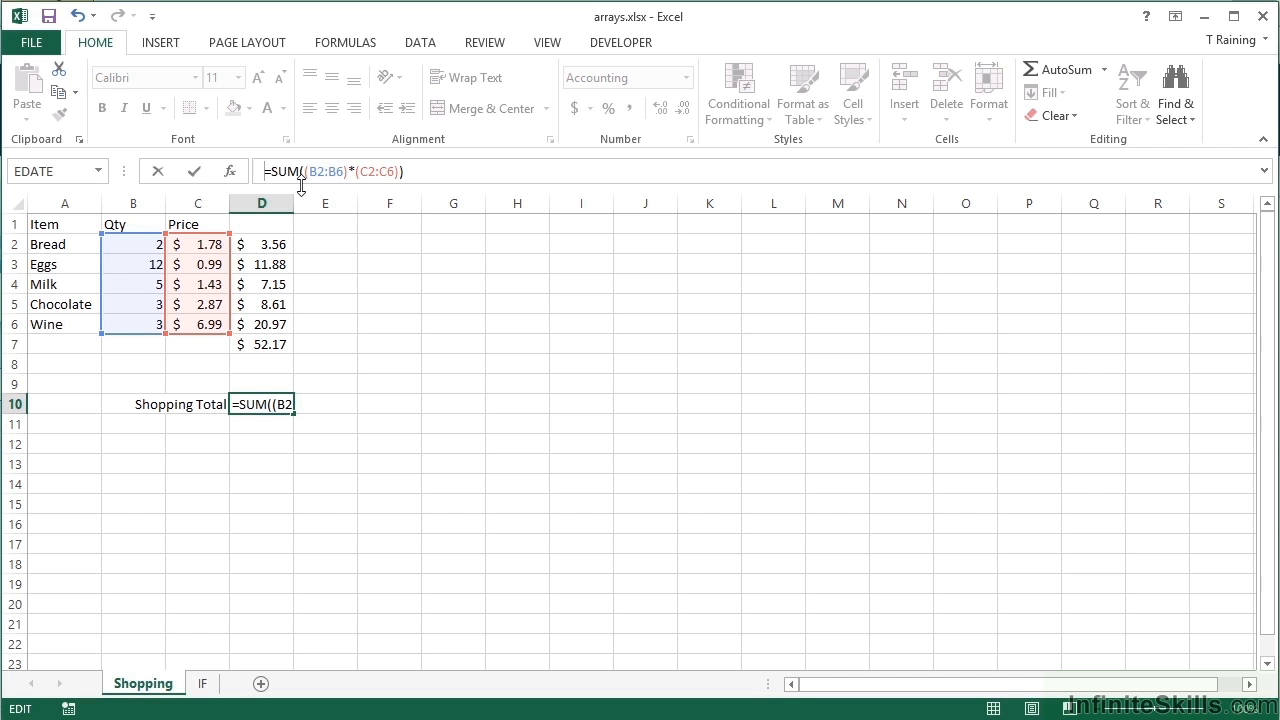
key(ctrl+shift+Return)
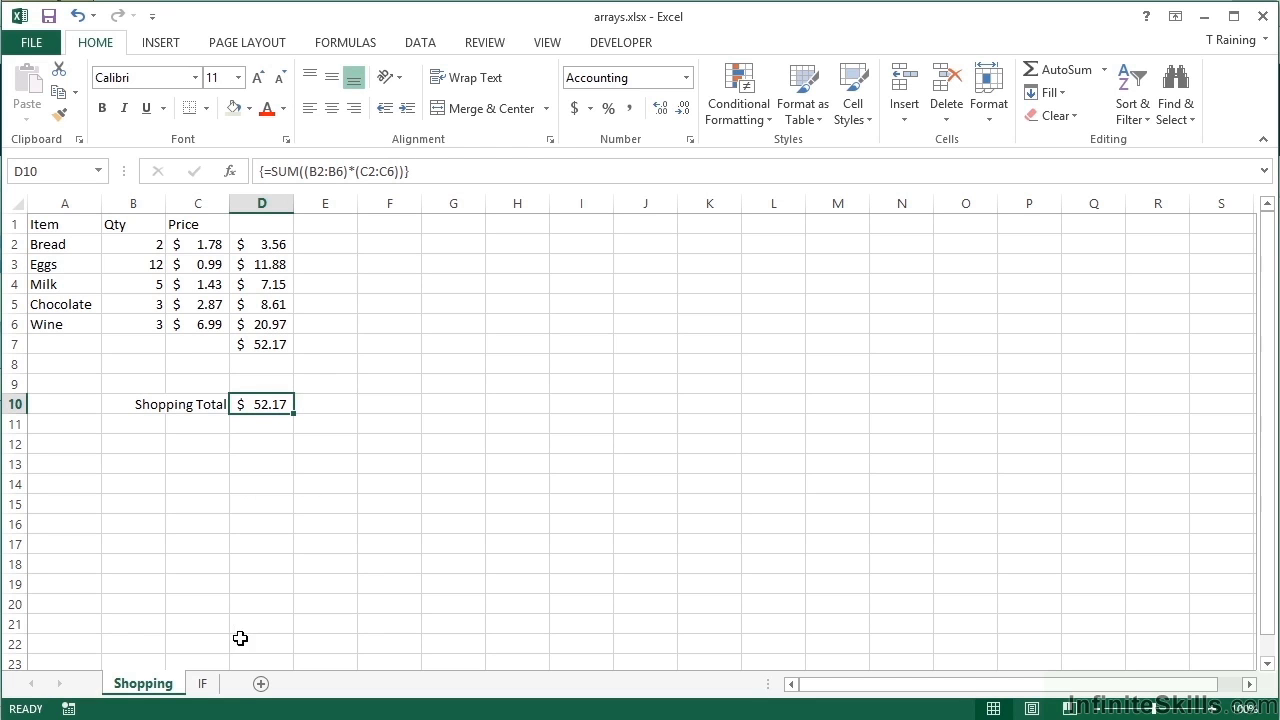
- On the IF sheet, enter the label Company Average Sales in B16 with right alignment
click(204, 685)
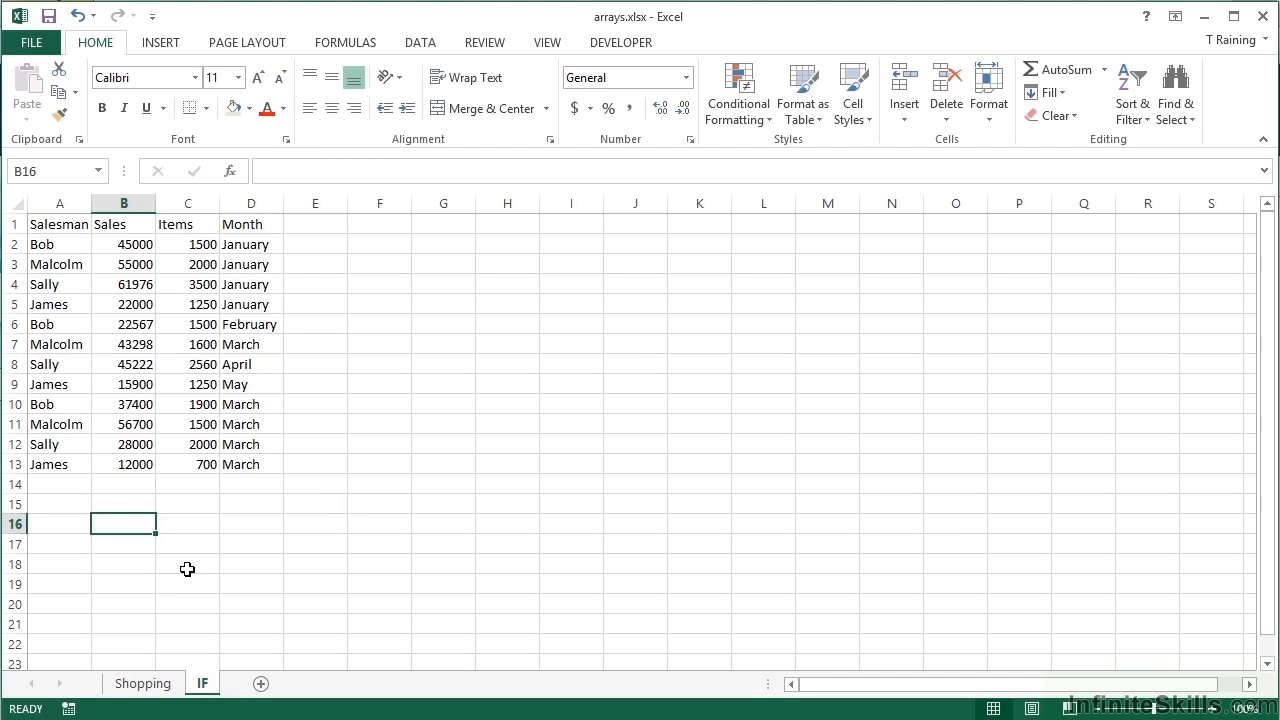
text(Company)
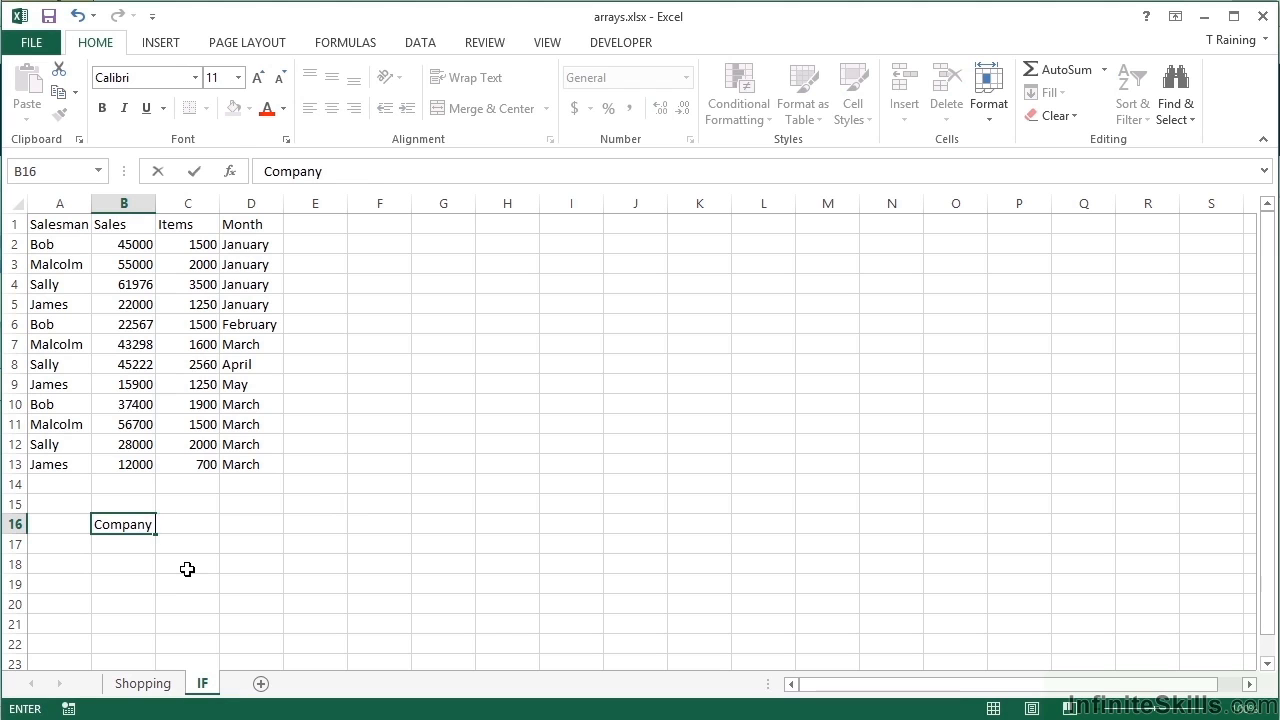
text( Average Sales)
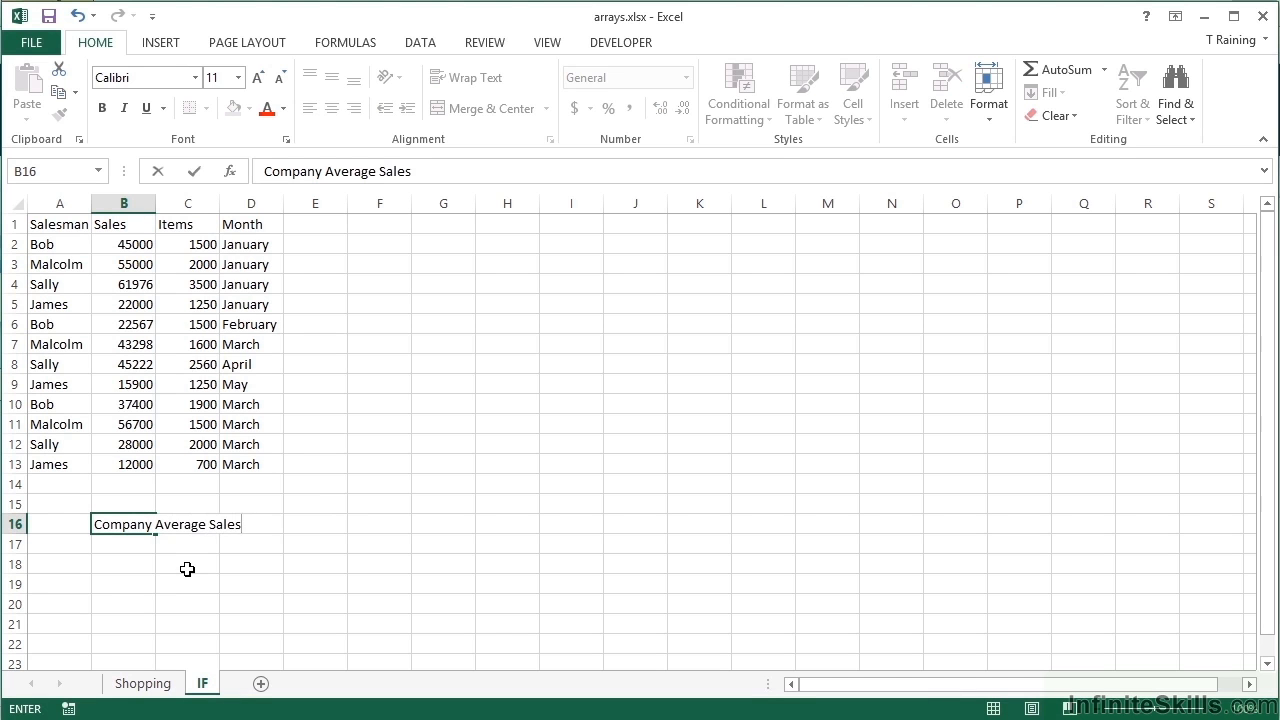
key(ctrl+Return)
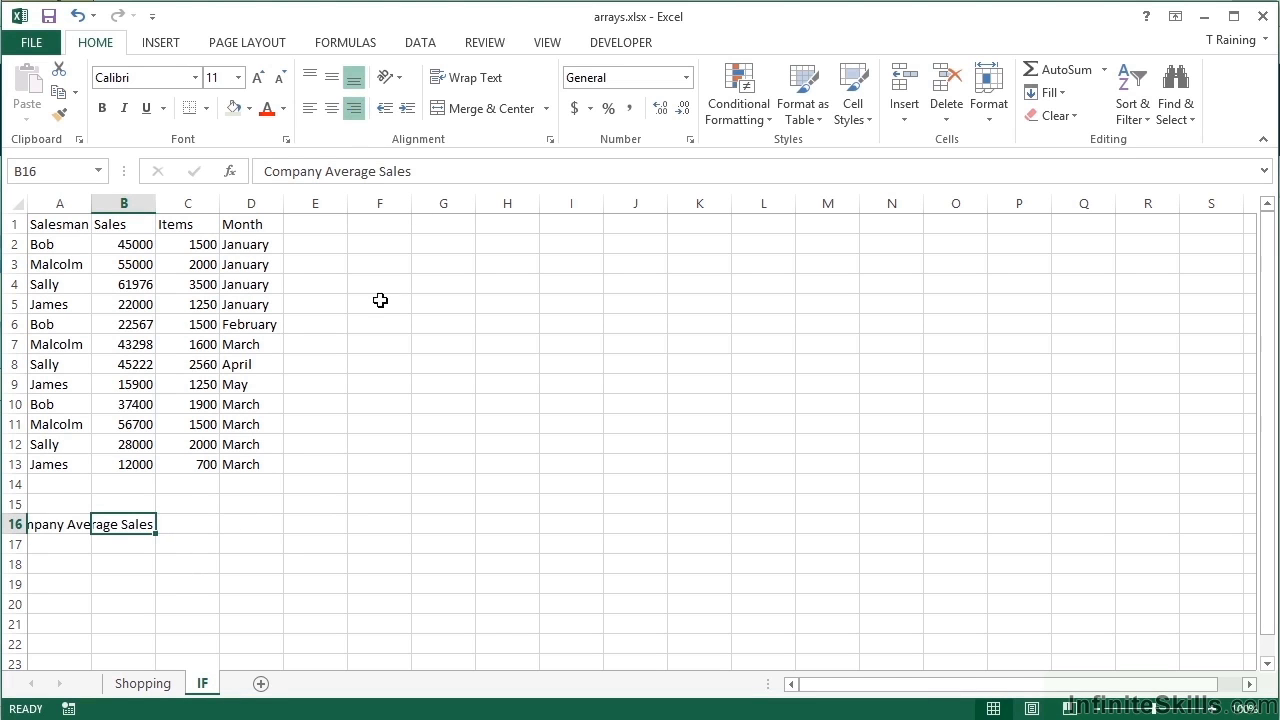
- Move the Company Average Sales label from B16 to C16
click(198, 519)
click(123, 524)
drag(137, 537, 181, 538)
- Begin a formula in D16 dividing the sales range by the items range: =(B2:B13)/(C2:C13)
click(260, 523)
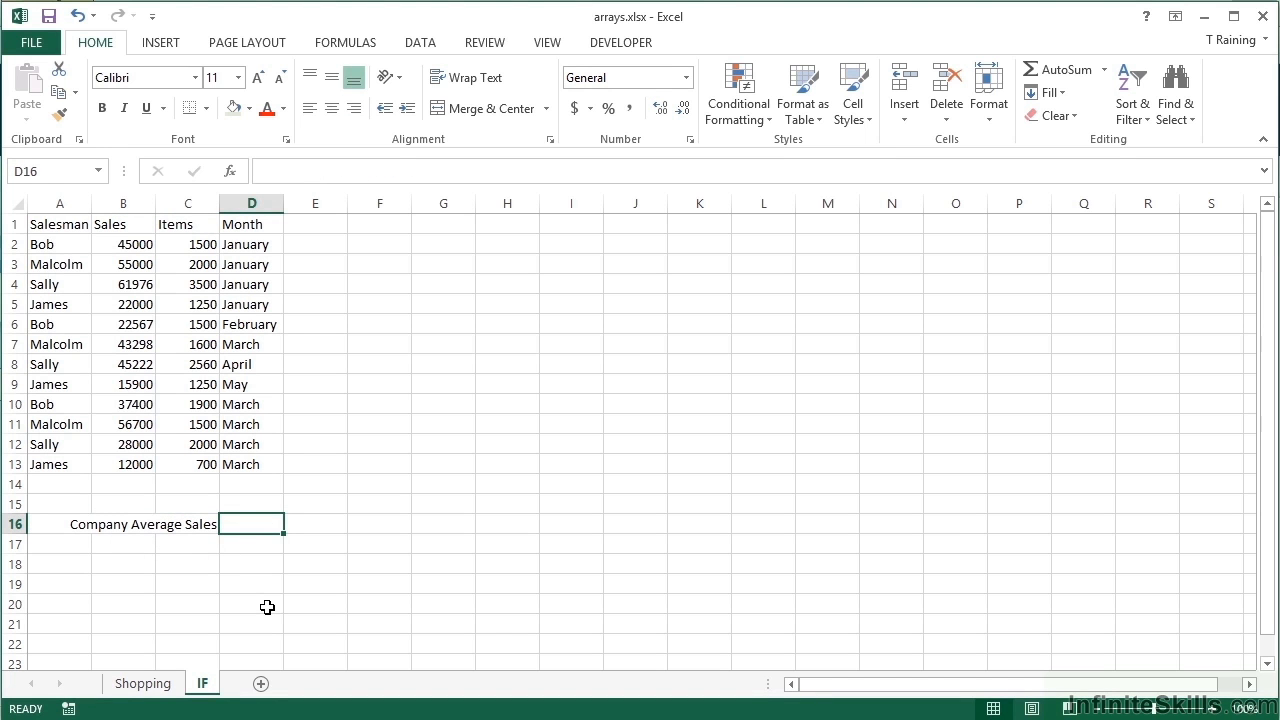
text(=()
drag(129, 246, 131, 464)
text()/)
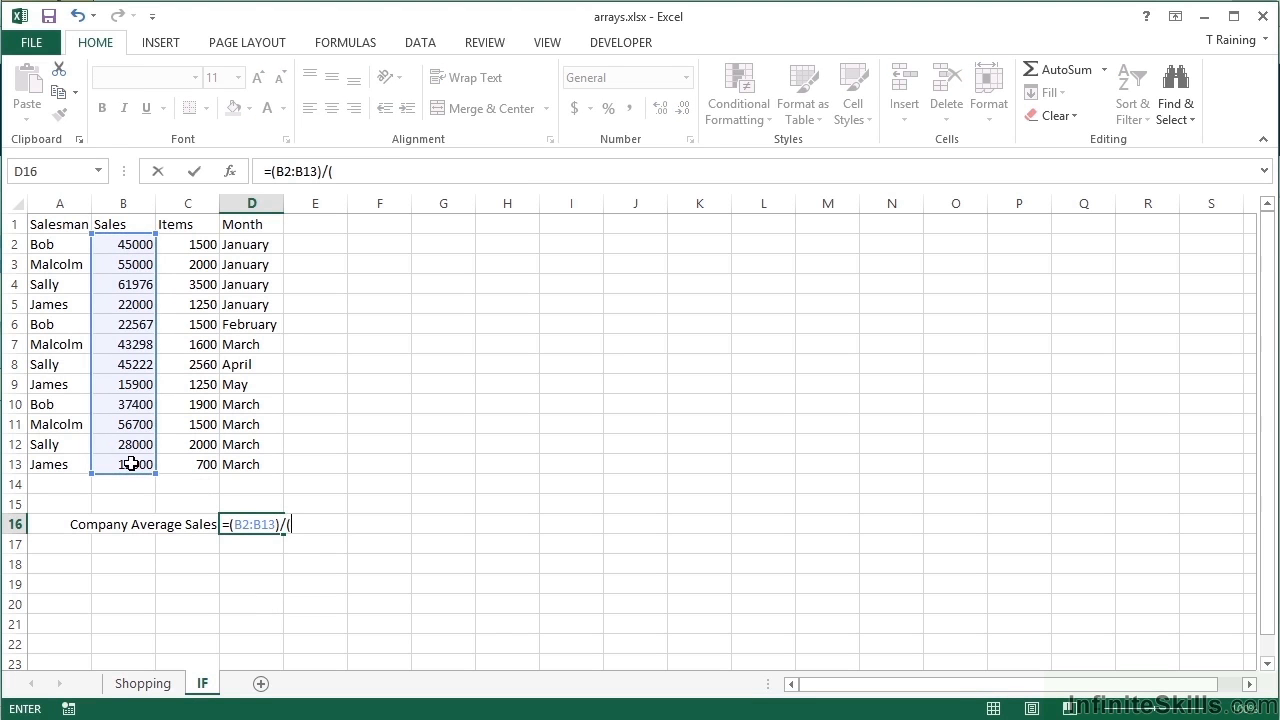
text(()
drag(192, 244, 177, 463)
text())
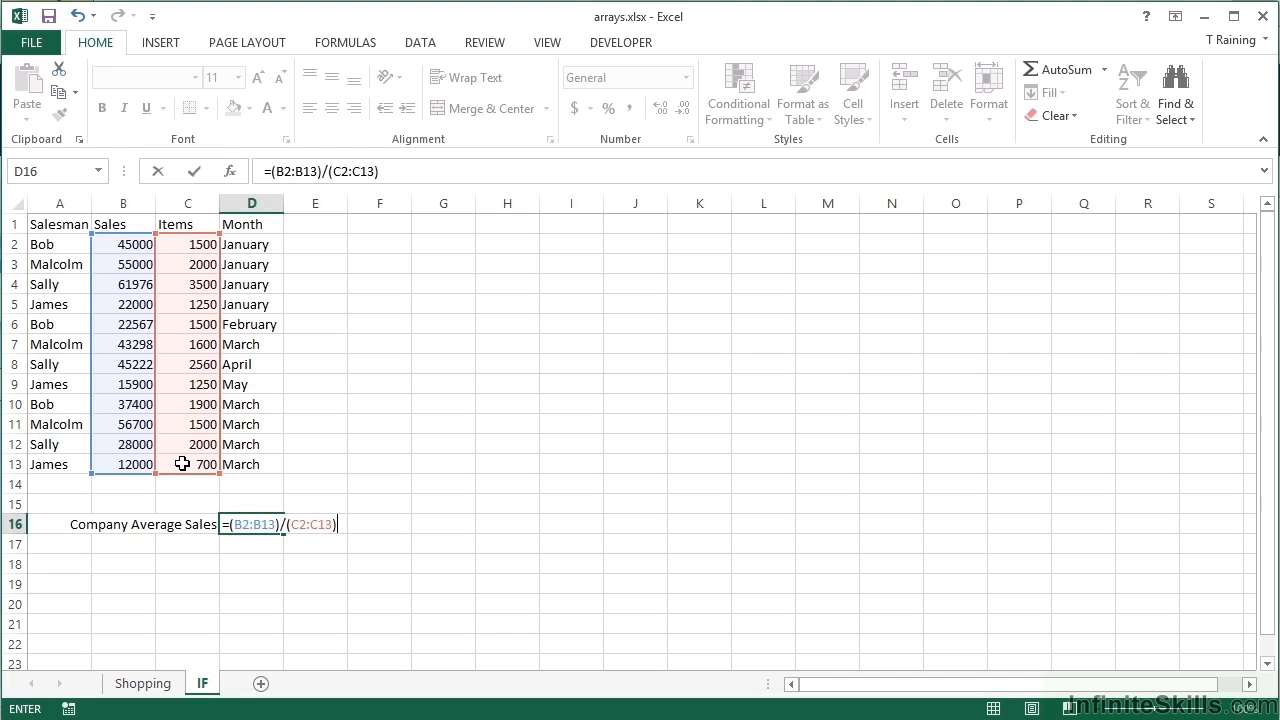
- Wrap the D16 formula in AVERAGE so it reads =AVERAGE((B2:B13)/(C2:C13)) and commit it as an ordinary formula
click(229, 524)
text(average()
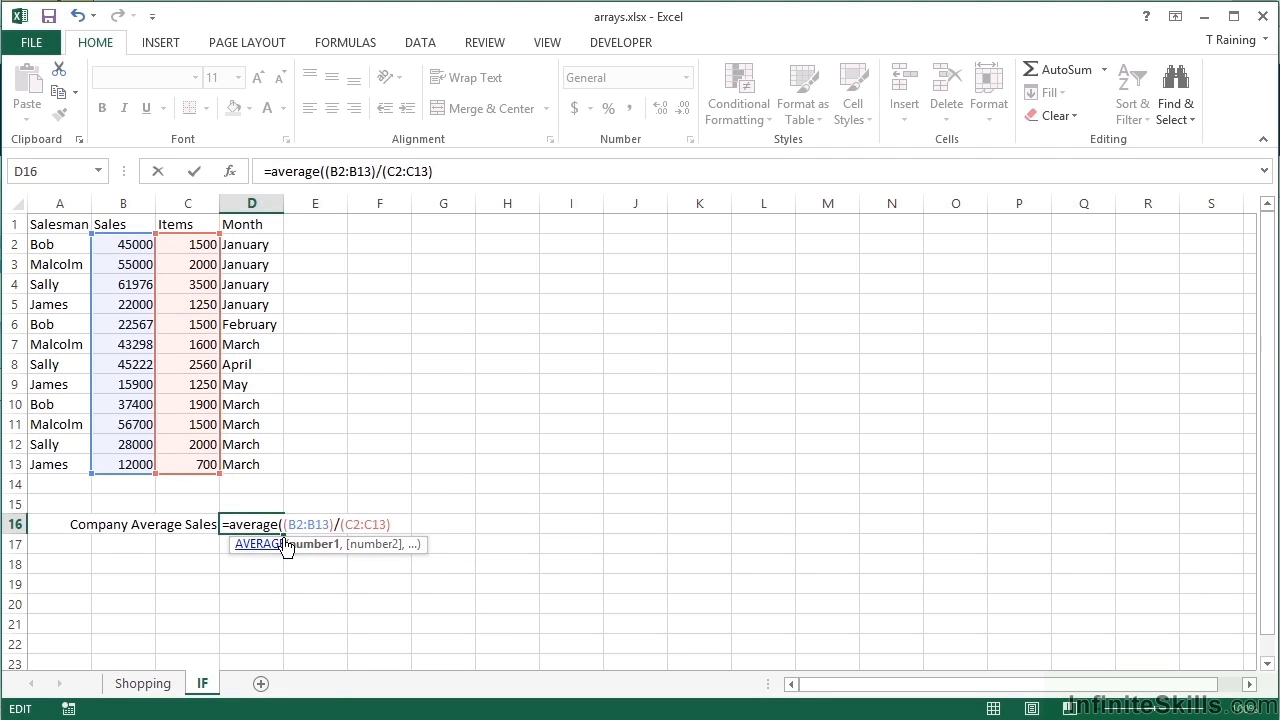
click(393, 524)
text())
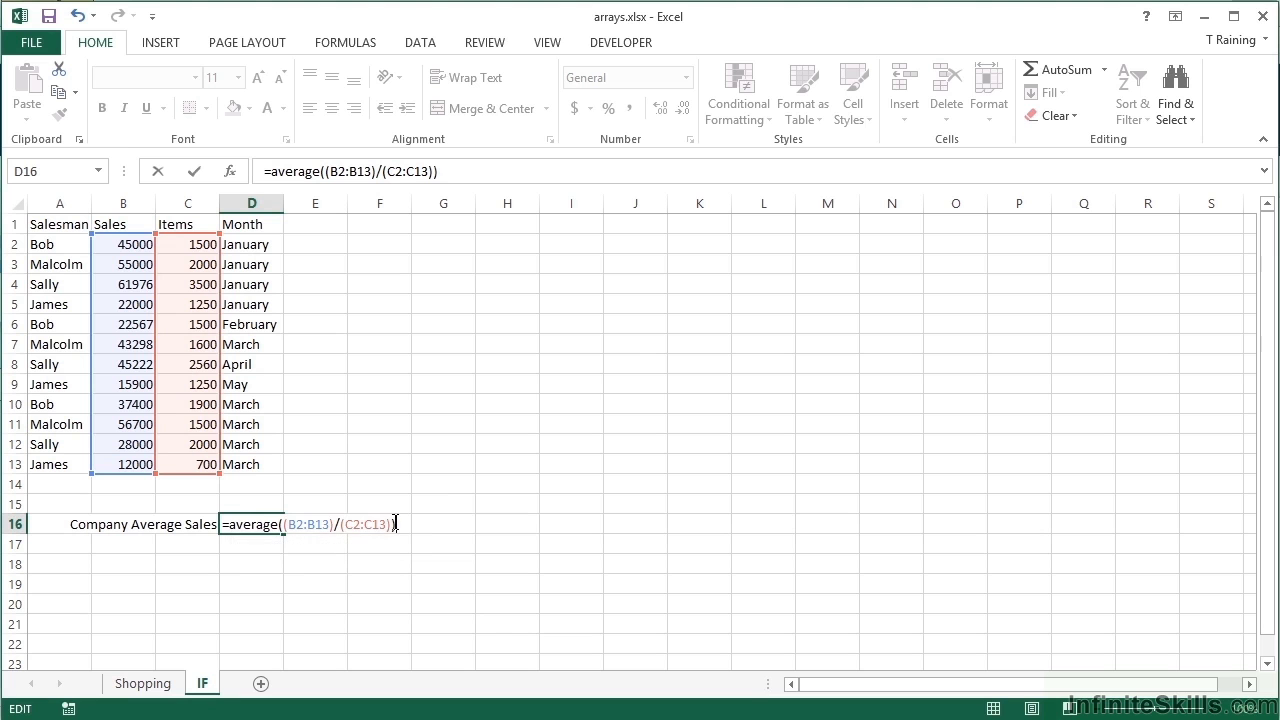
key(Return)
key(Up)
- Re-enter the D16 AVERAGE formula as an array formula and apply the Accounting number format
double_click(282, 524)
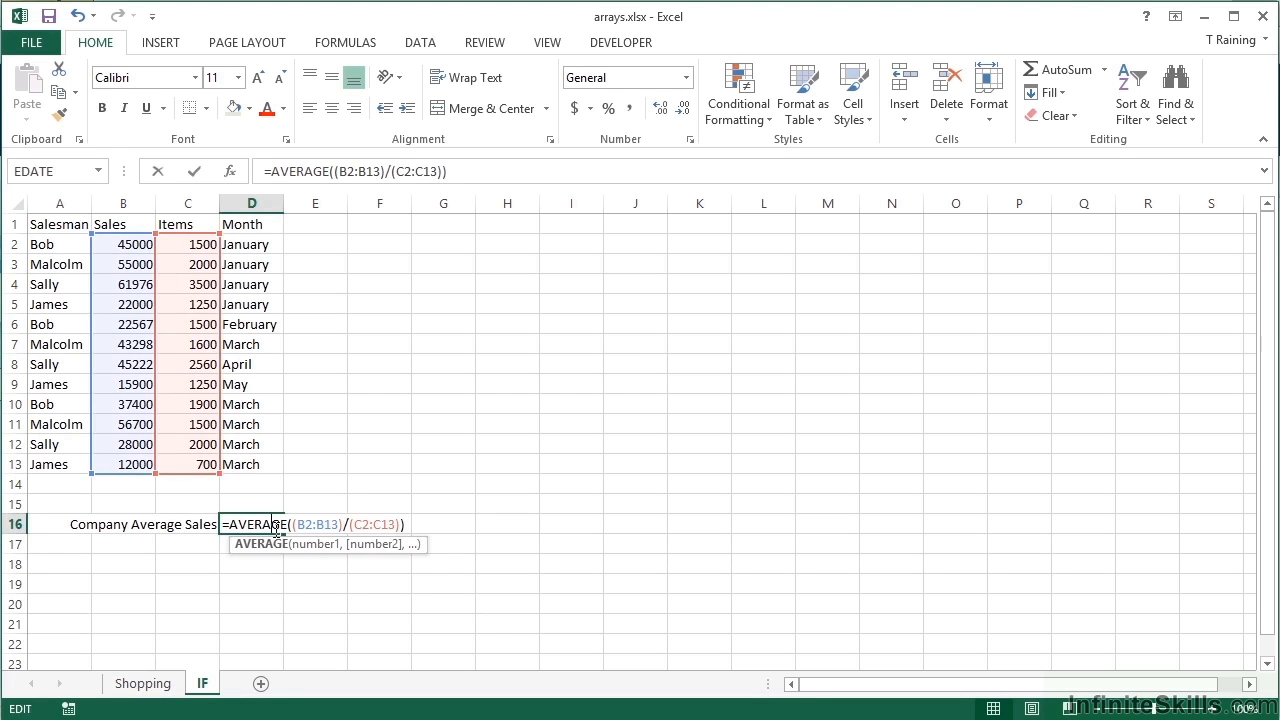
click(410, 524)
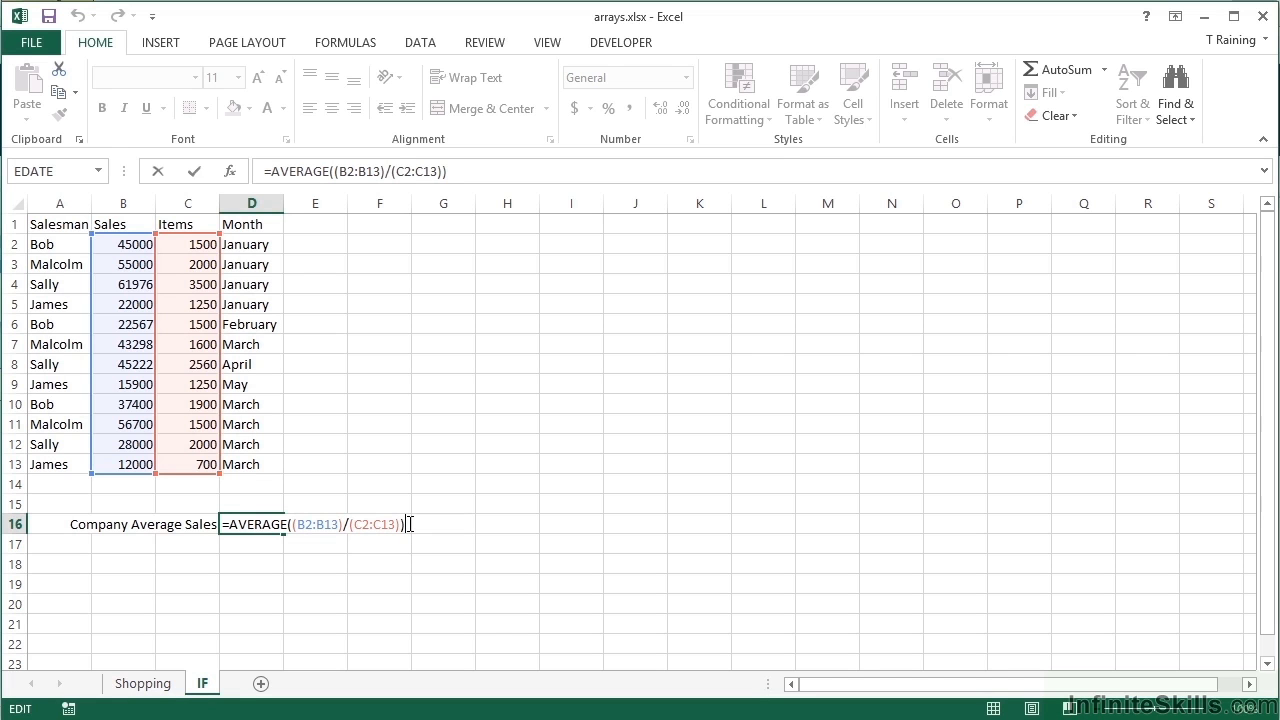
key(ctrl+shift+Return)
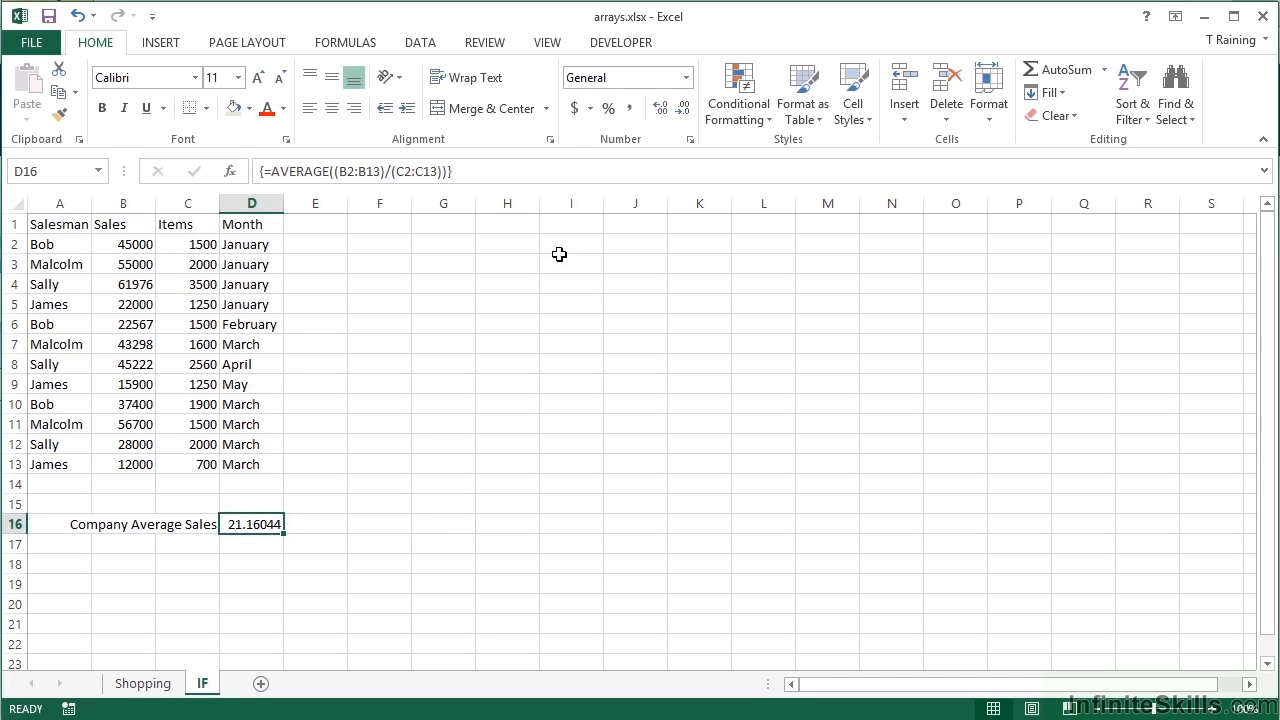
click(575, 112)
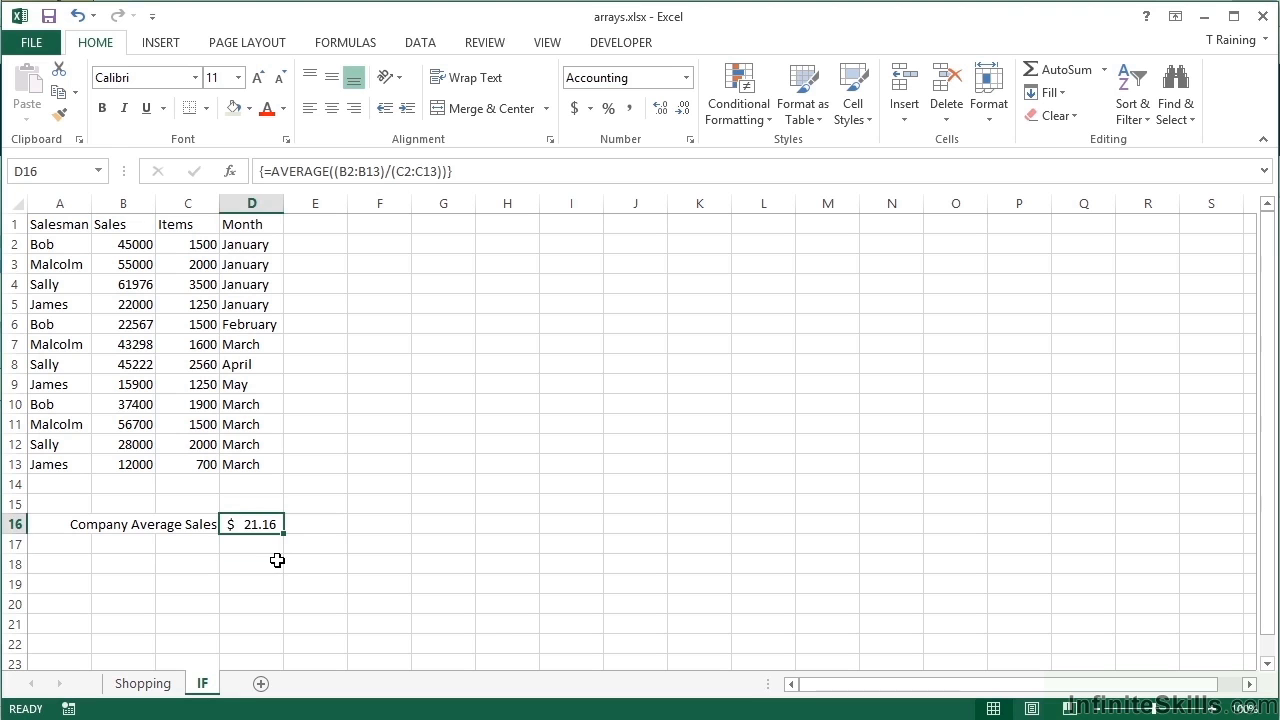
- Enter the first listed salesman's name in C18 as the lookup label
key(Down)
key(Down)
key(Left)
text(Bob)
key(Tab)
- Begin an IF formula in D18 whose logical test compares the salesman range with the label: =IF((A2:A13)=C18,
text(=)
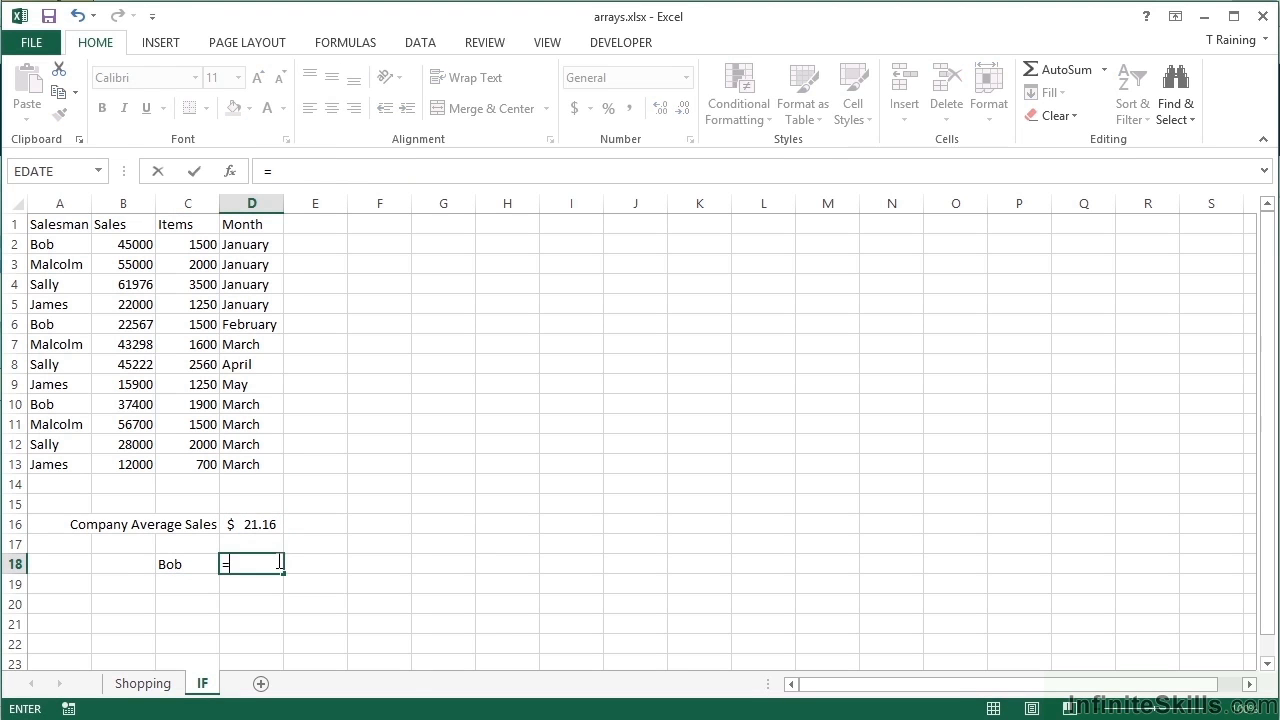
text(if(()
drag(74, 246, 62, 459)
text())
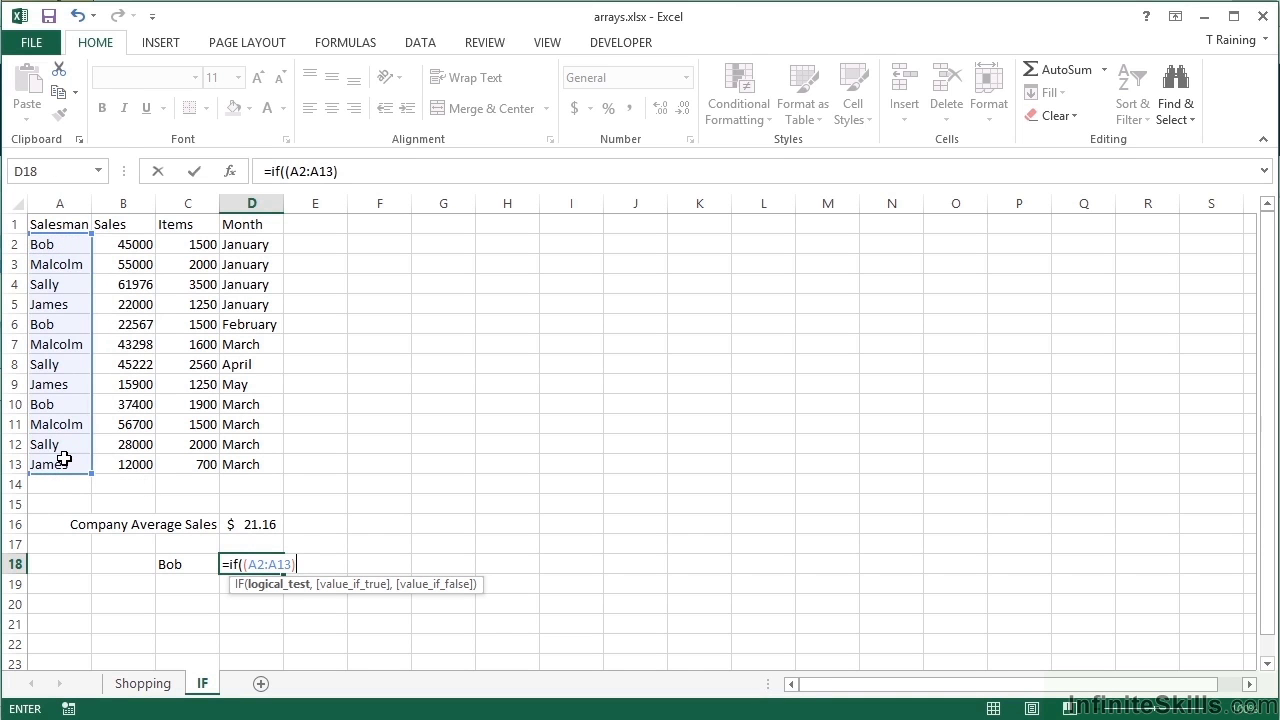
text(=)
click(177, 564)
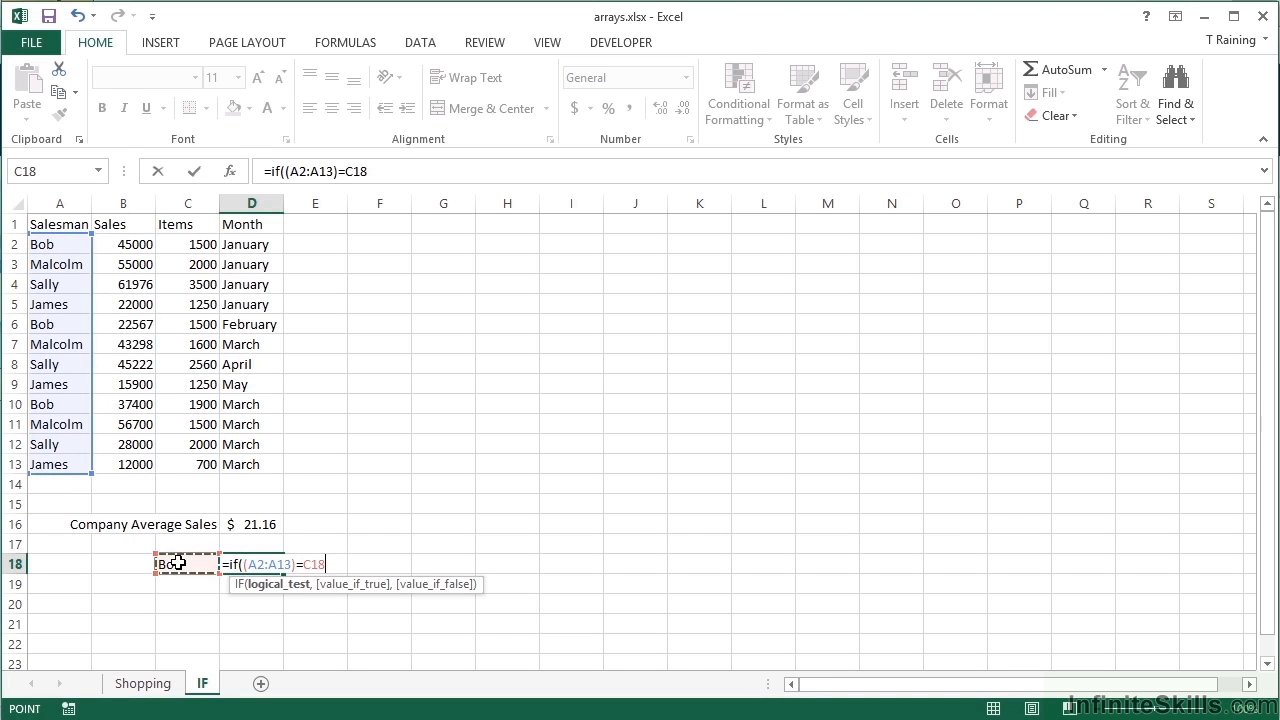
text(,)
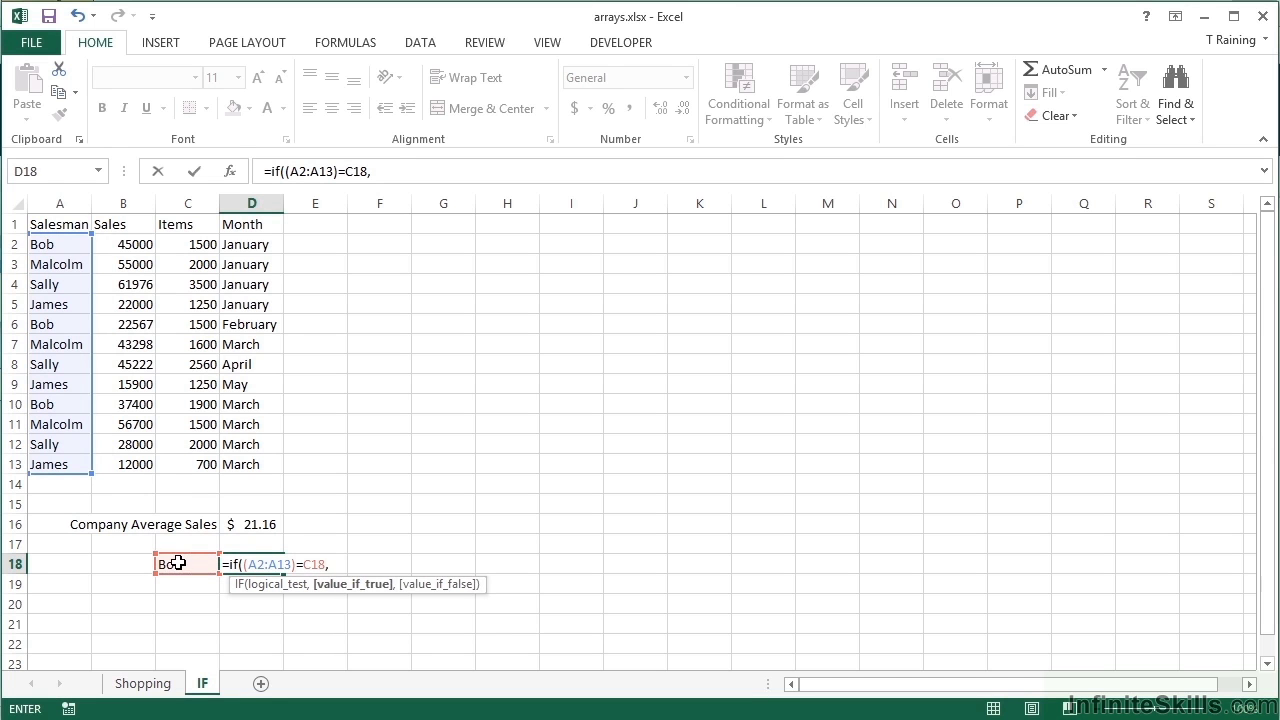
- Complete the D18 IF arguments with (B2:B13) as the true value and 0 as the false value
click(131, 244)
drag(131, 244, 126, 460)
click(361, 567)
text(()
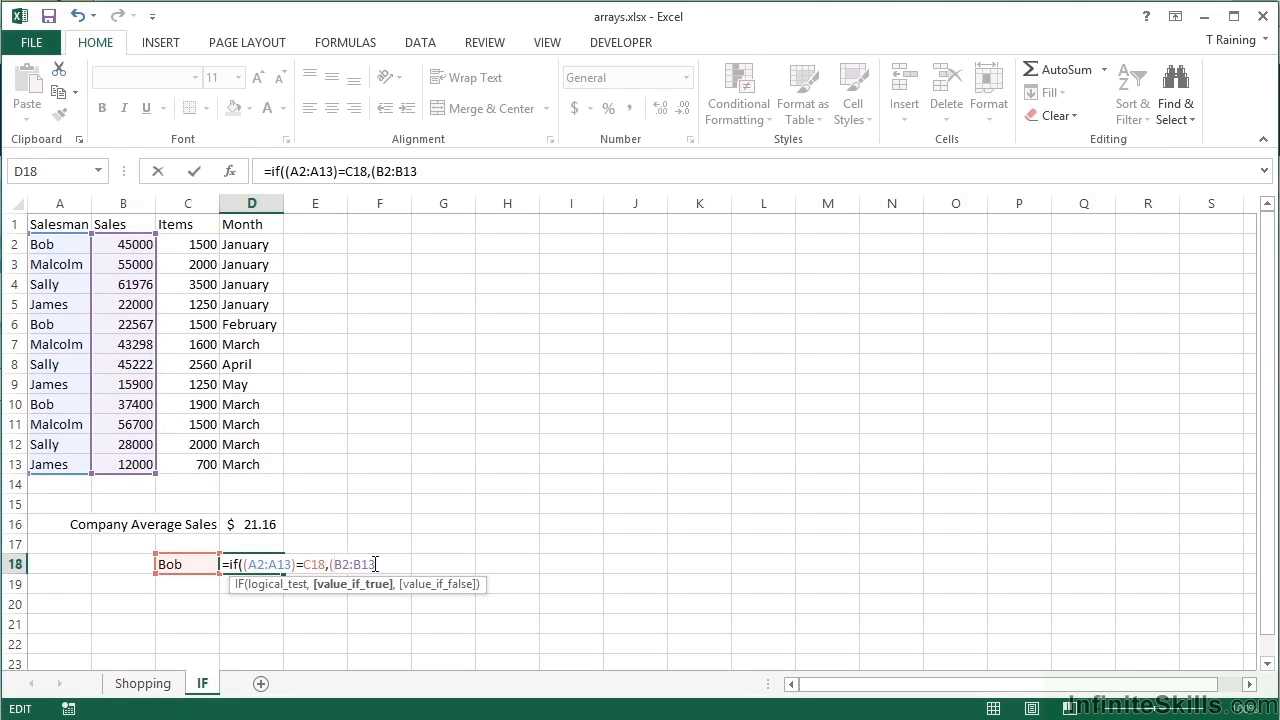
text(),0)
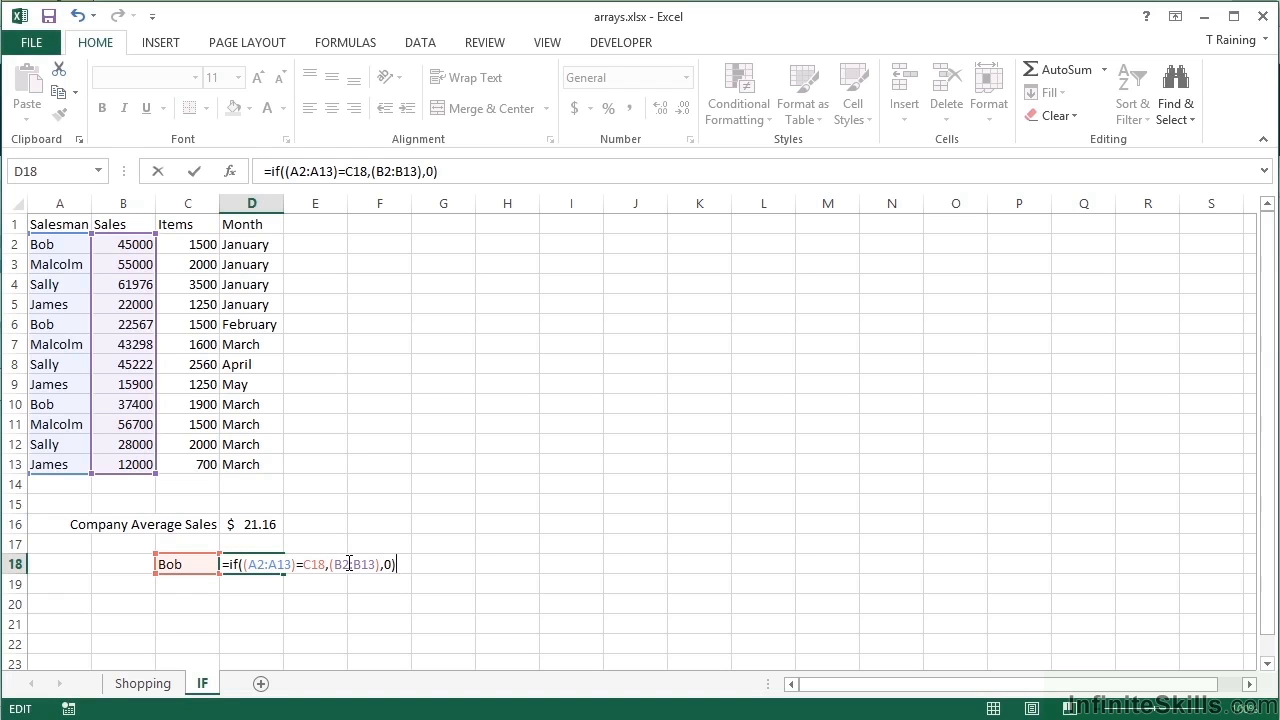
- Wrap the D18 formula in SUM and commit =SUM(IF((A2:A13)=C18,(B2:B13),0)) as an array formula
click(229, 564)
text(sum)
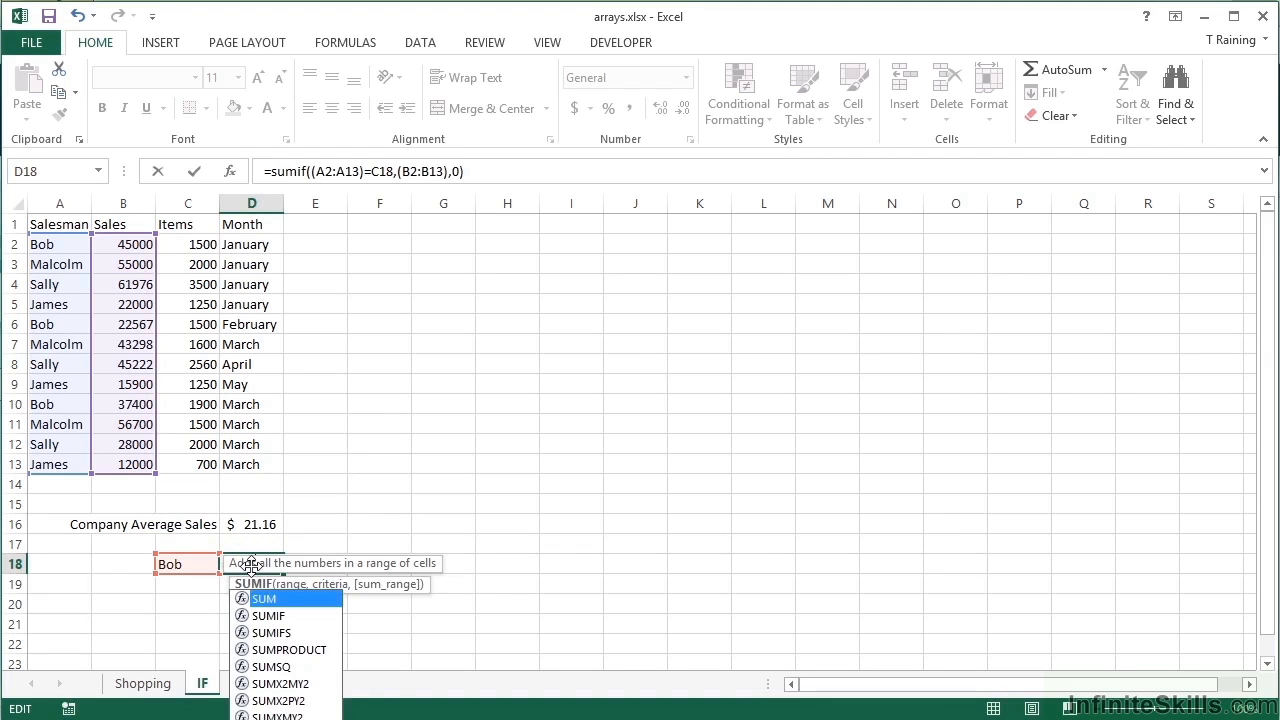
text(()
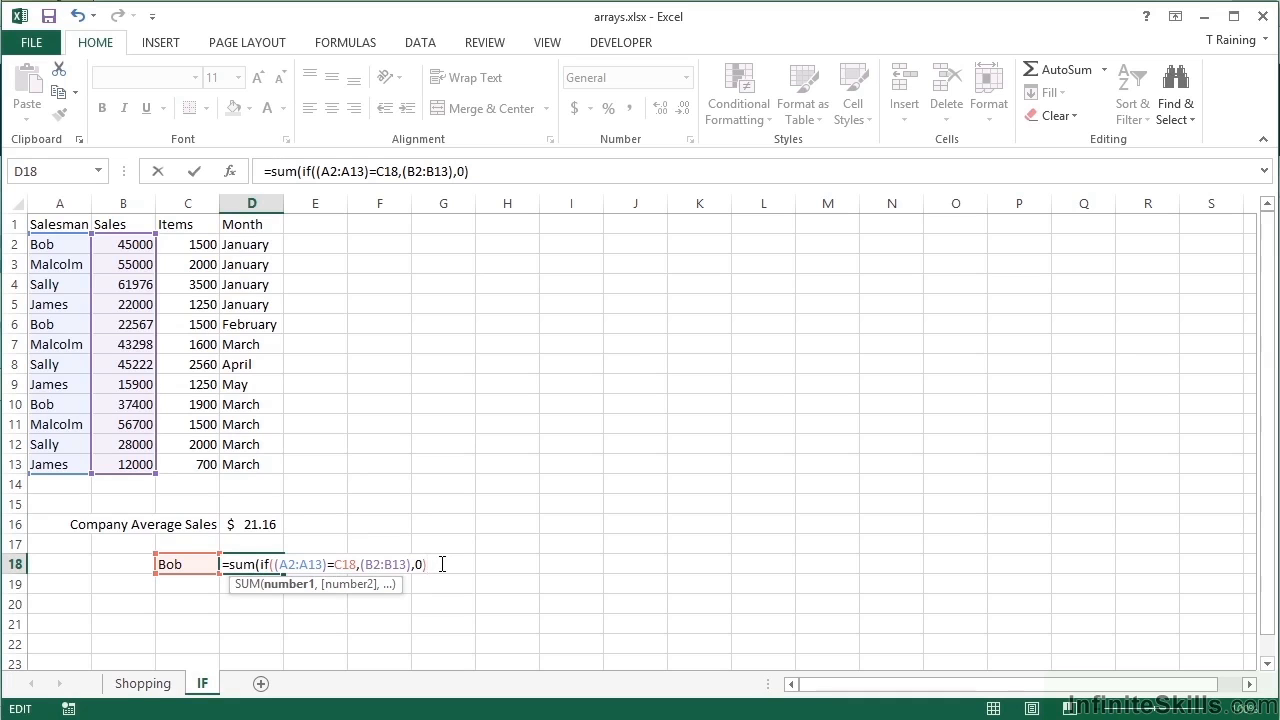
text())
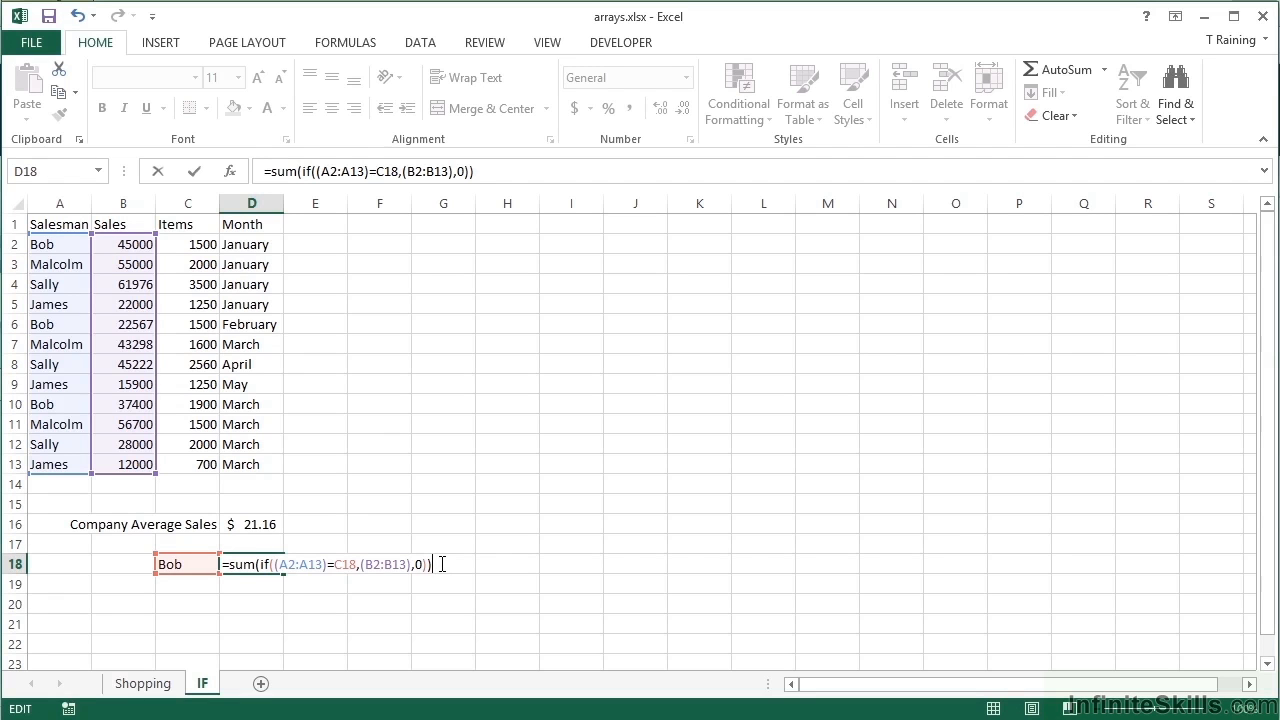
key(ctrl+shift+Return)
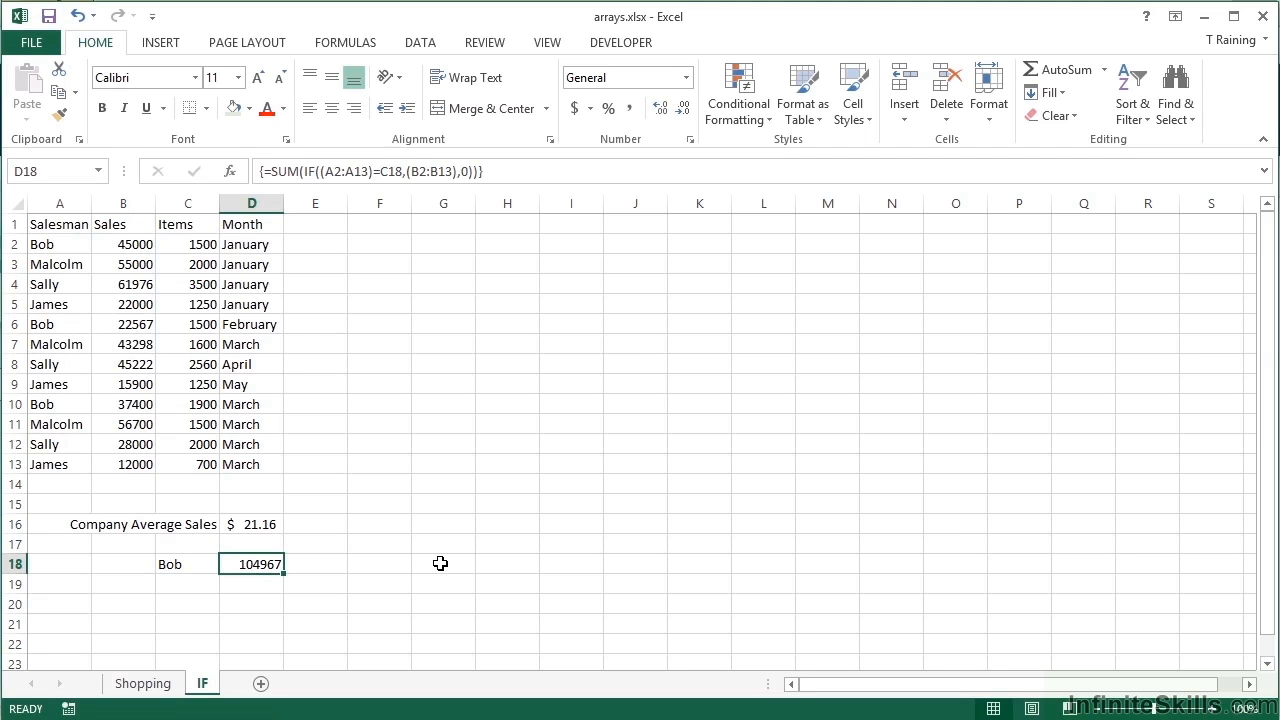
- Apply the Accounting number format to D18 and re-enter its formula as an array formula
click(574, 108)
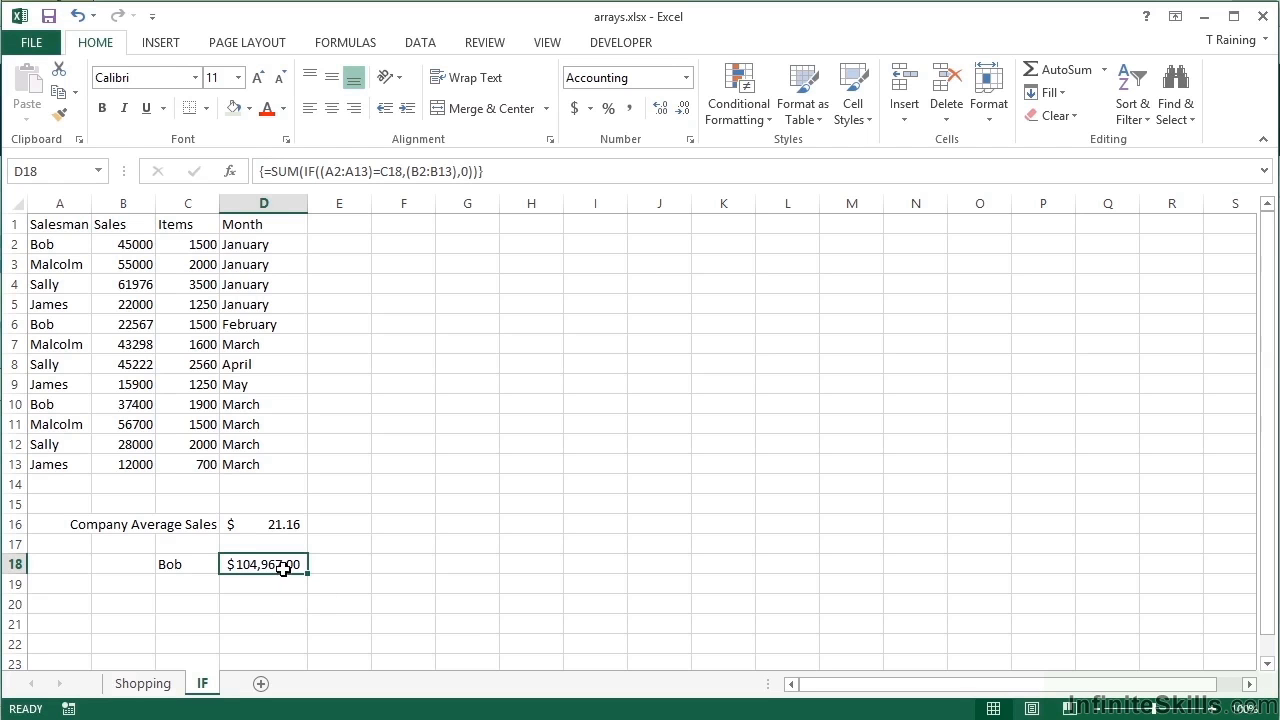
double_click(285, 566)
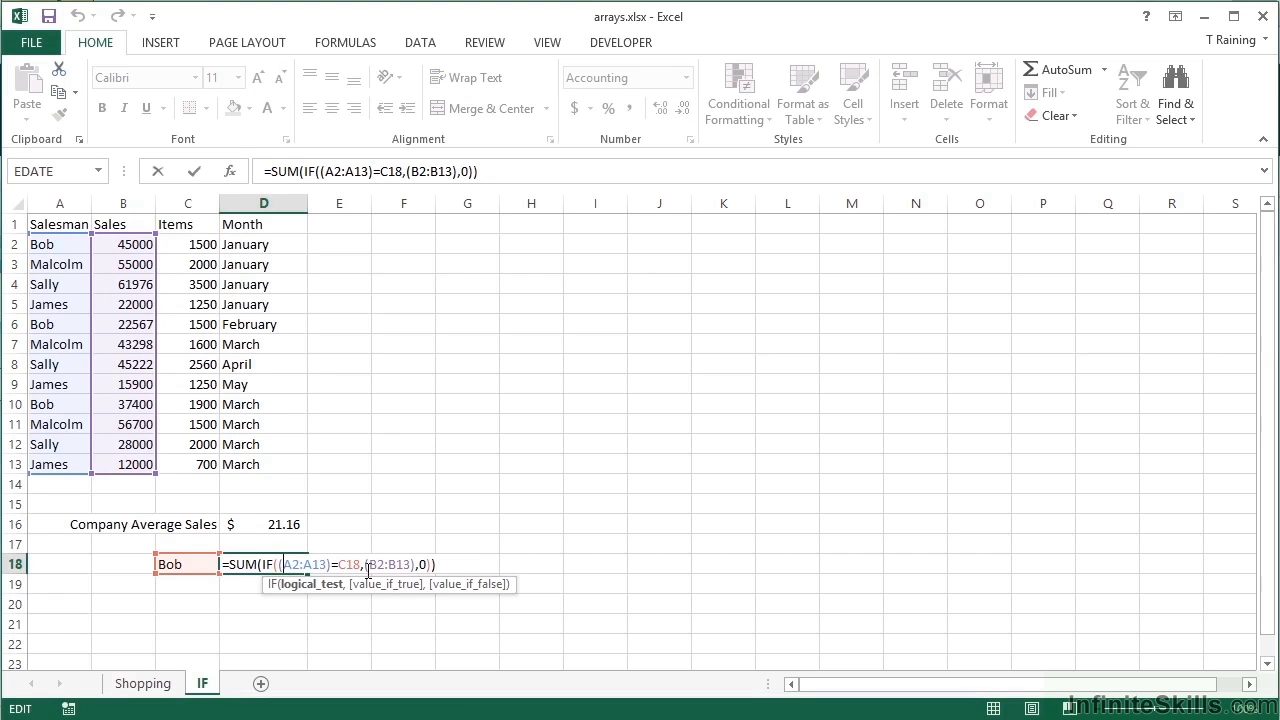
key(ctrl+shift+Return)
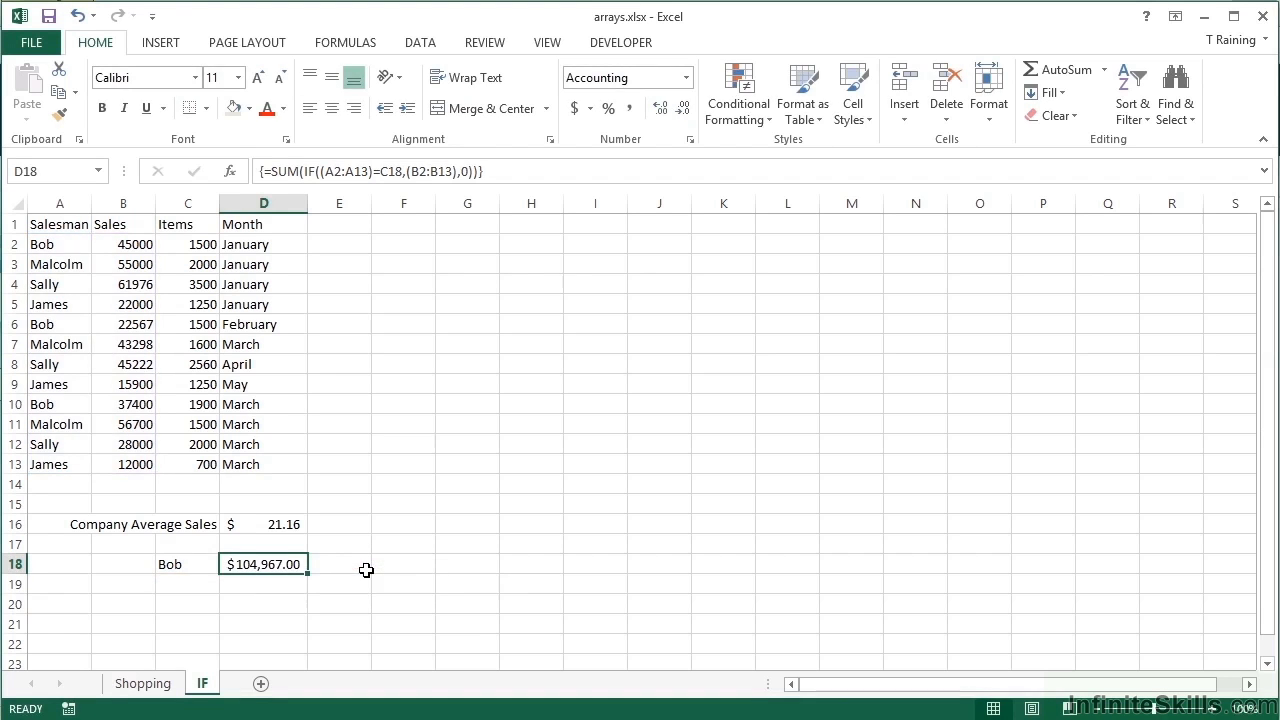